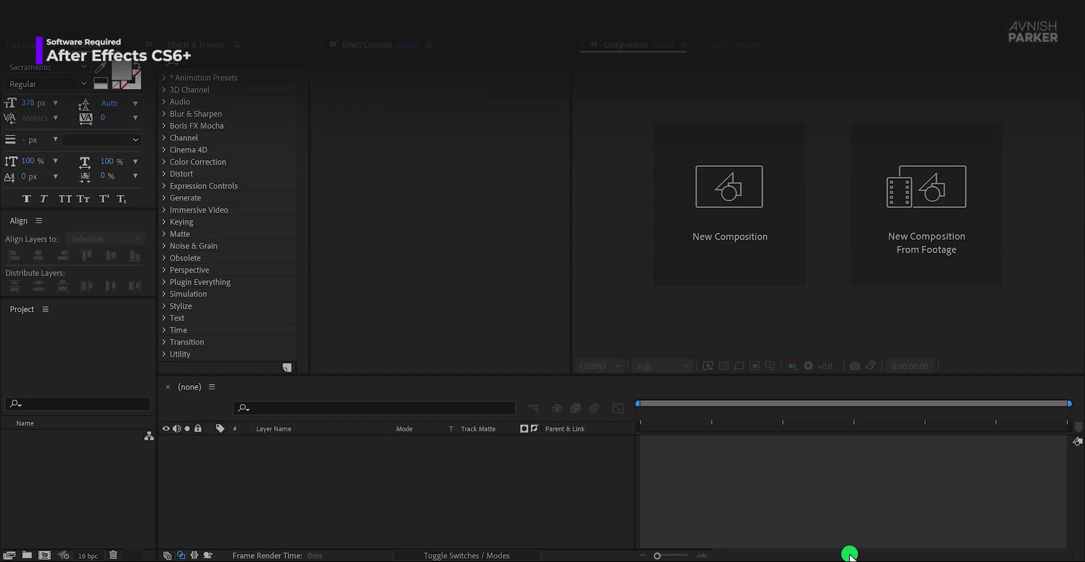
Step: Create a 1920×1080, 60 fps, 10-second composition named Reactive Shapes
click(740, 266)
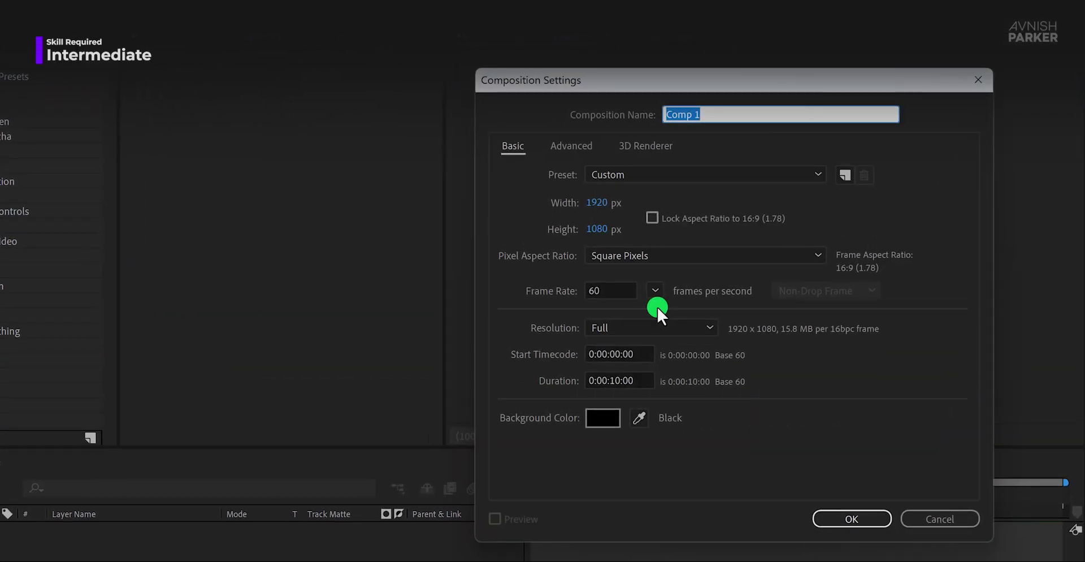
text(Reactive Shapes)
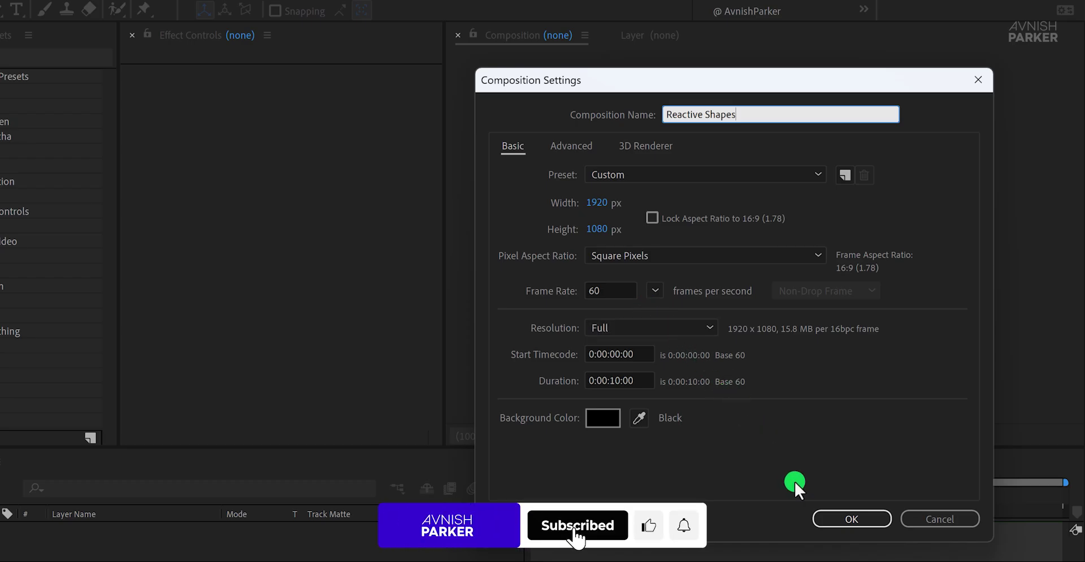
click(825, 517)
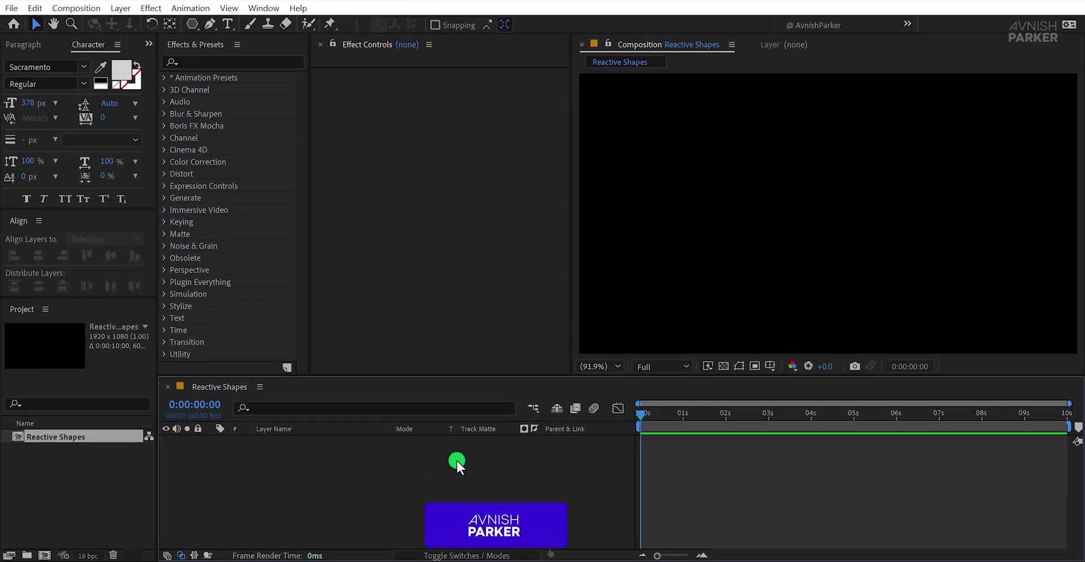
Step: Add a dark blue solid layer named BG, then deselect it
right_click(387, 490)
mouse_move(495, 324)
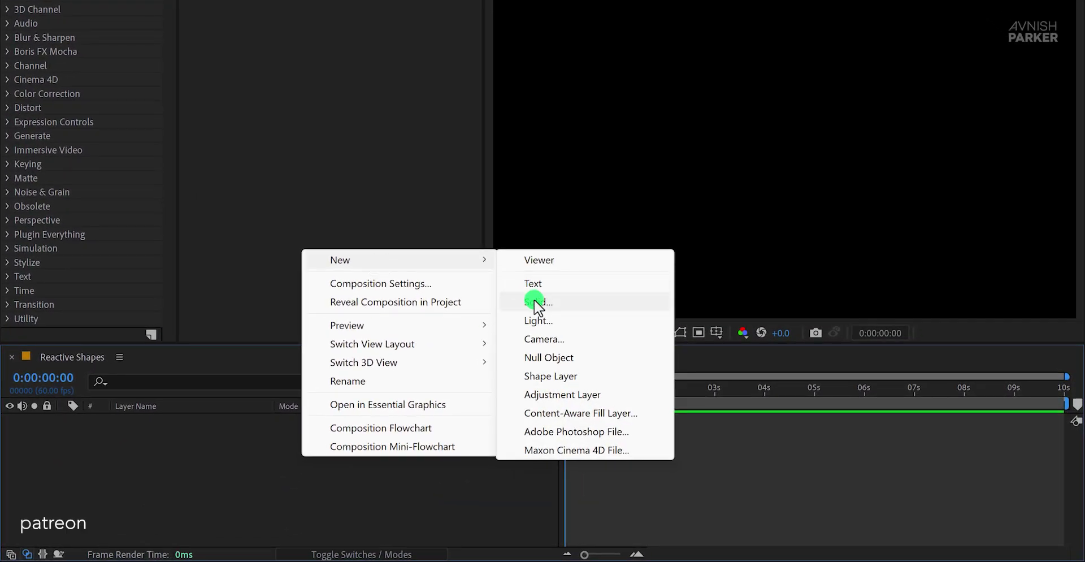
click(541, 304)
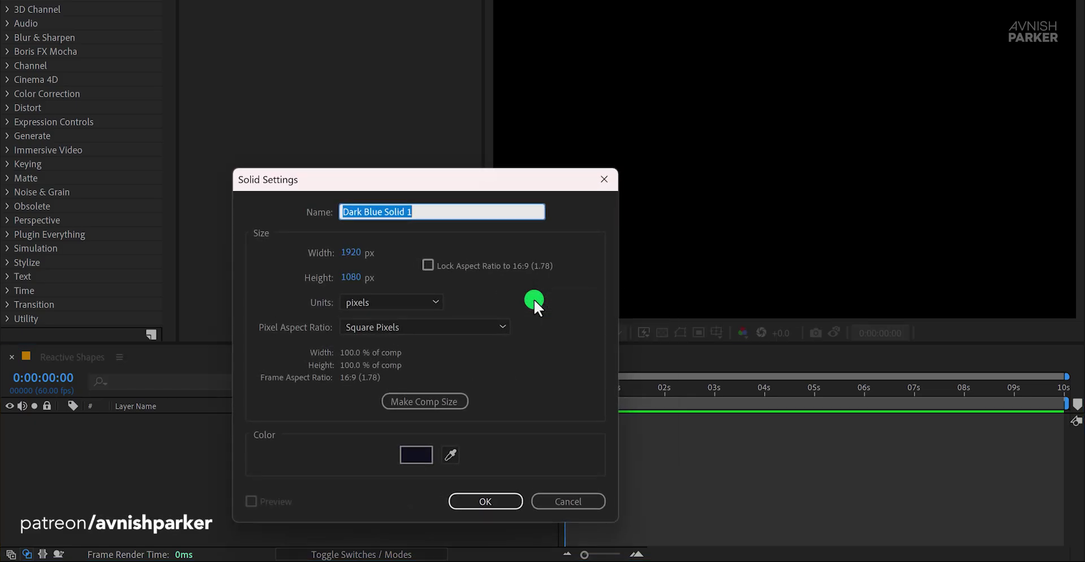
text(BG)
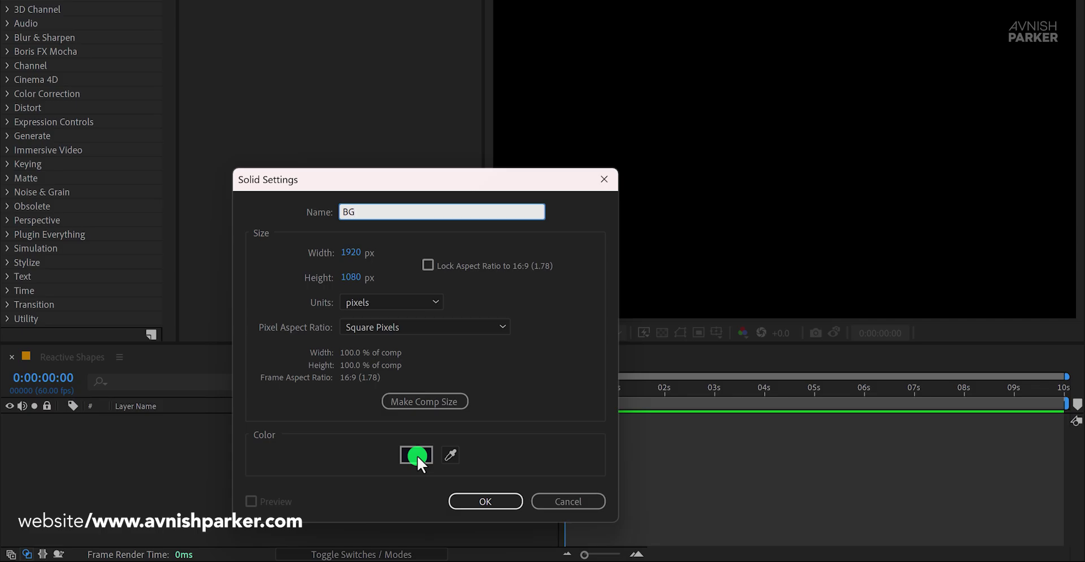
click(494, 500)
click(309, 469)
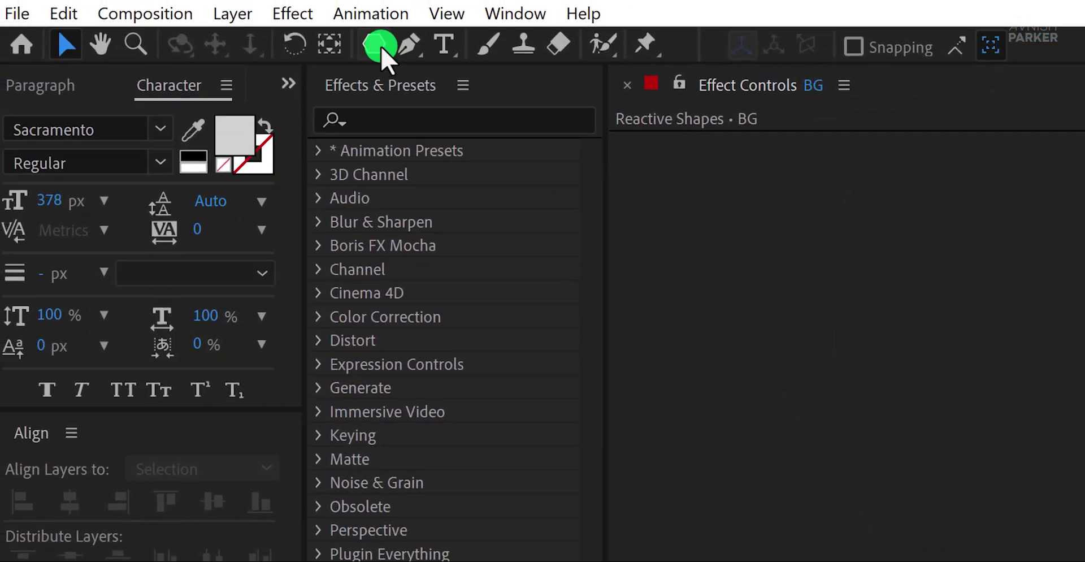
Step: Set the Polygon Tool to a solid fill with no stroke and draw a small pentagon near the centre
mouse_move(381, 47)
mouse_down()
mouse_move(437, 58)
mouse_move(571, 138)
mouse_up()
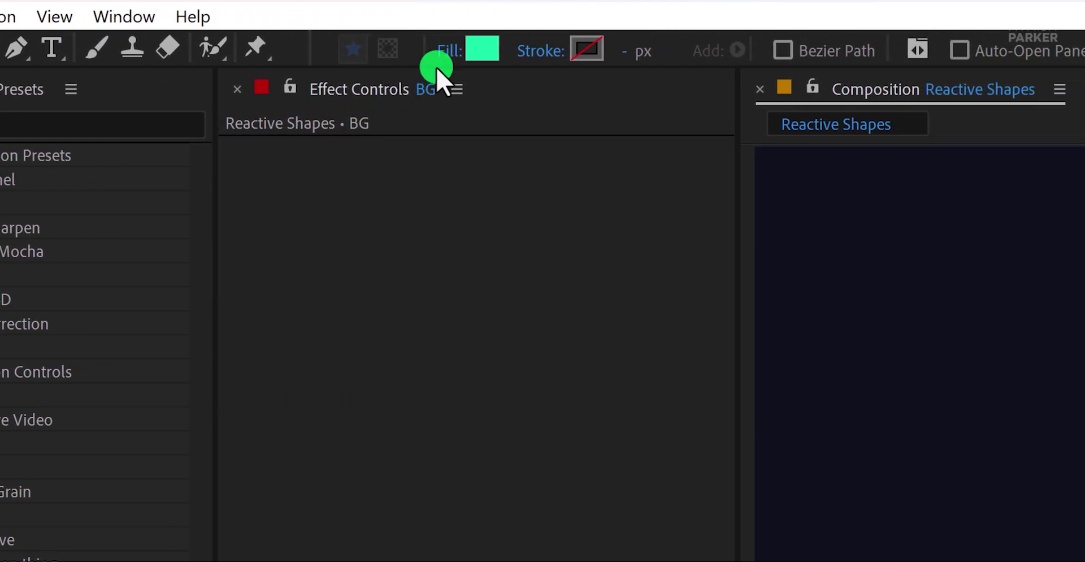
click(431, 63)
click(265, 141)
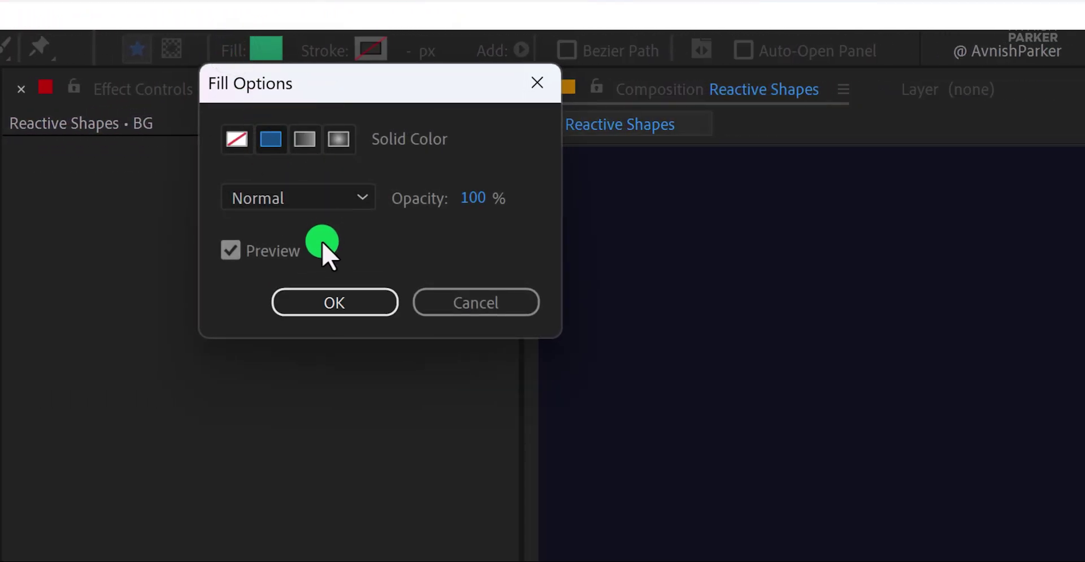
click(314, 299)
click(327, 51)
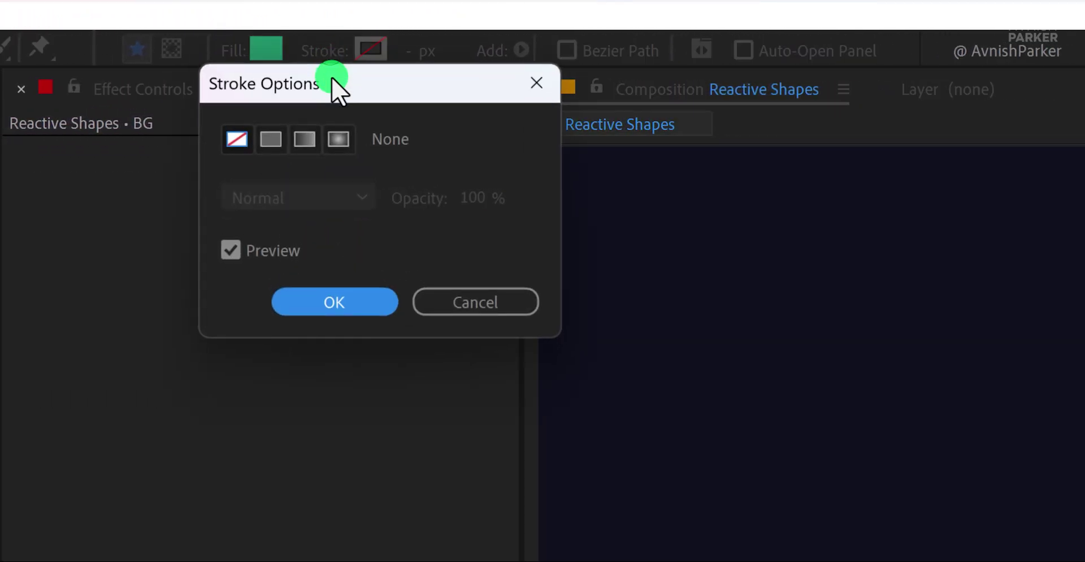
click(247, 137)
click(317, 301)
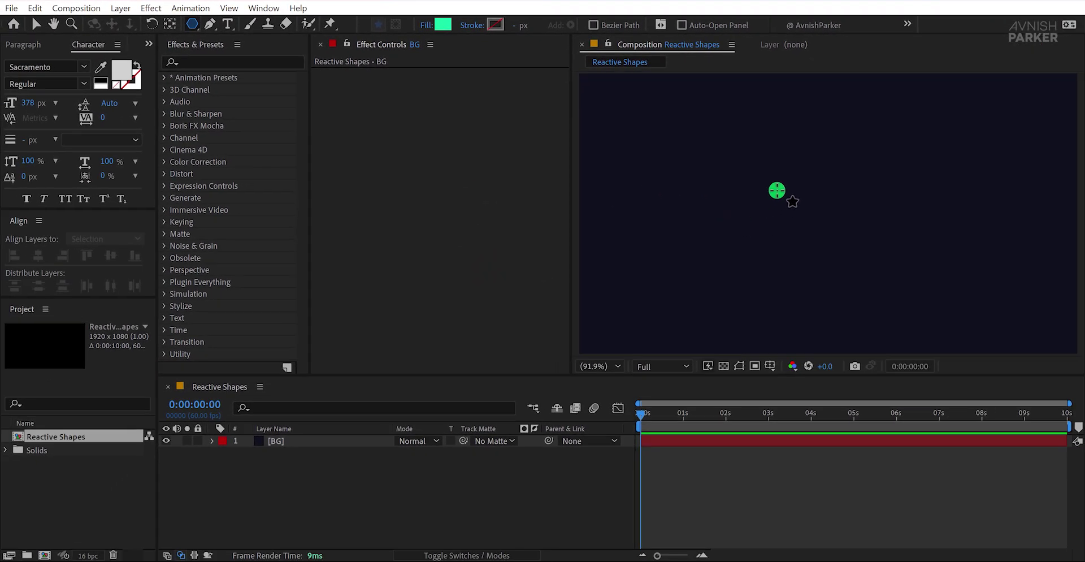
drag(777, 190, 787, 201)
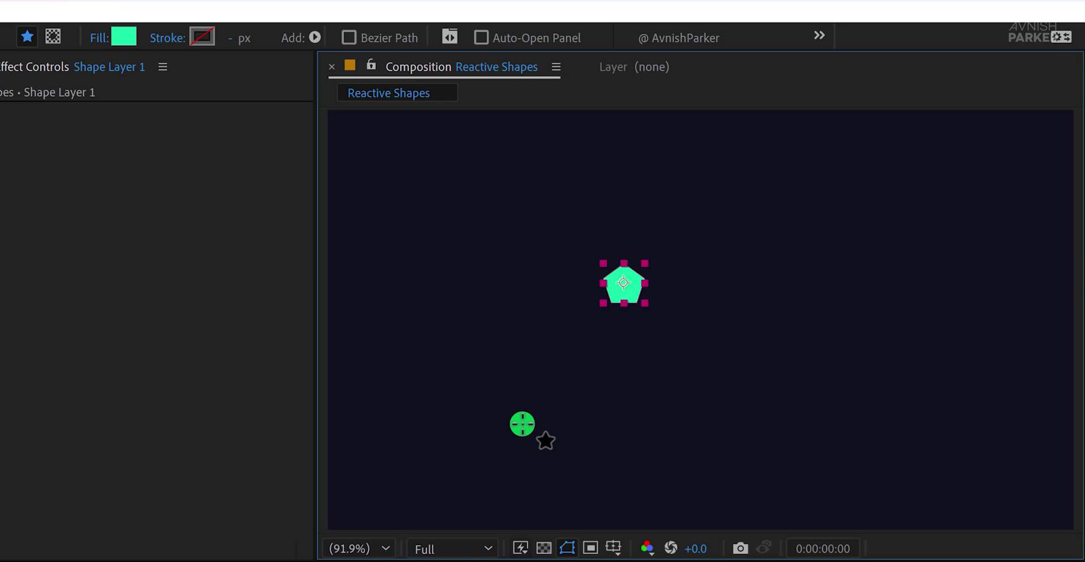
key(y)
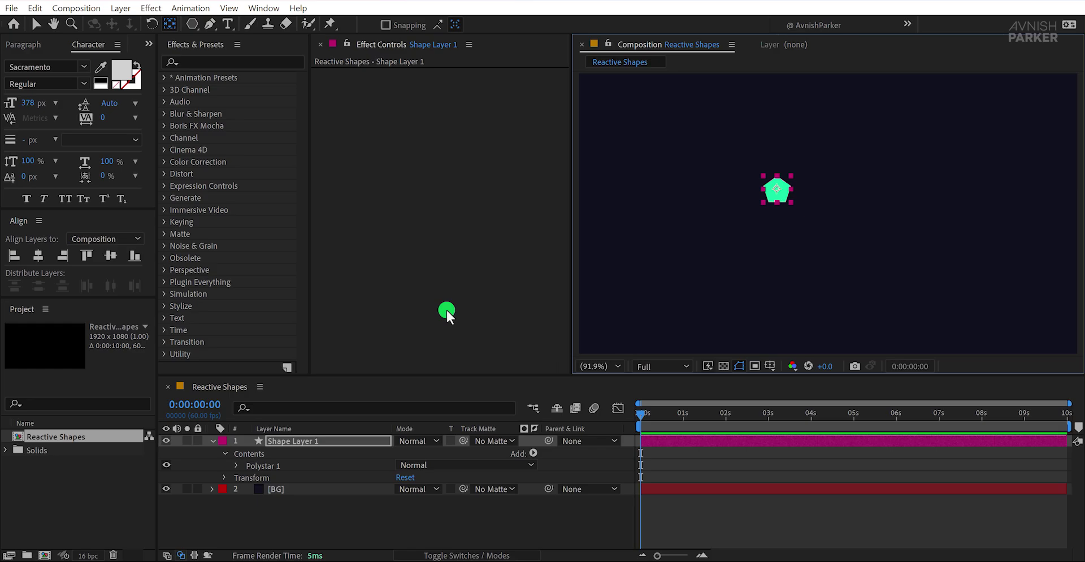
Step: Review the General preferences under Edit > Preferences
click(35, 8)
click(242, 417)
click(327, 103)
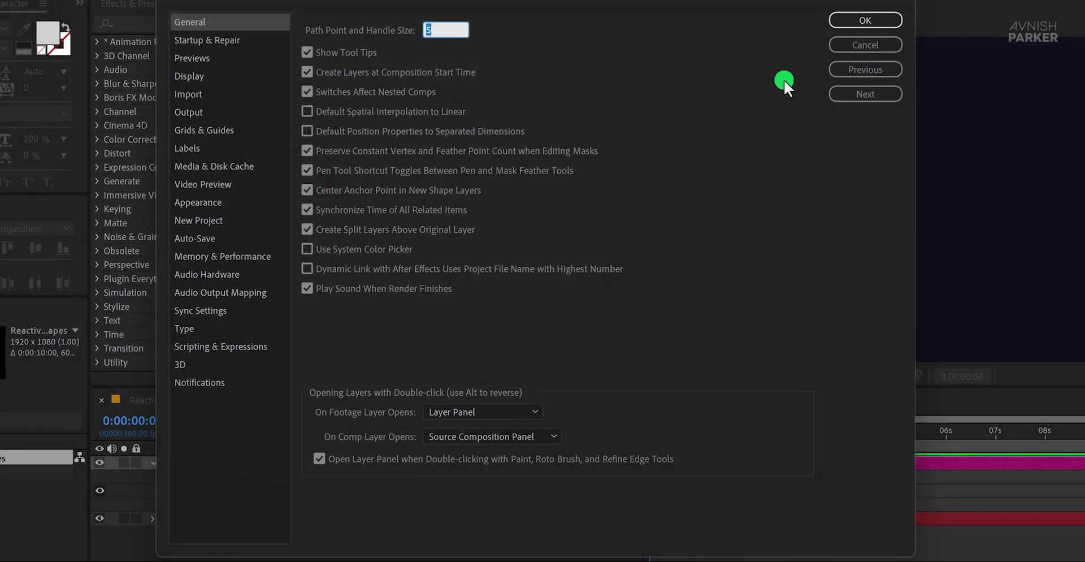
click(842, 19)
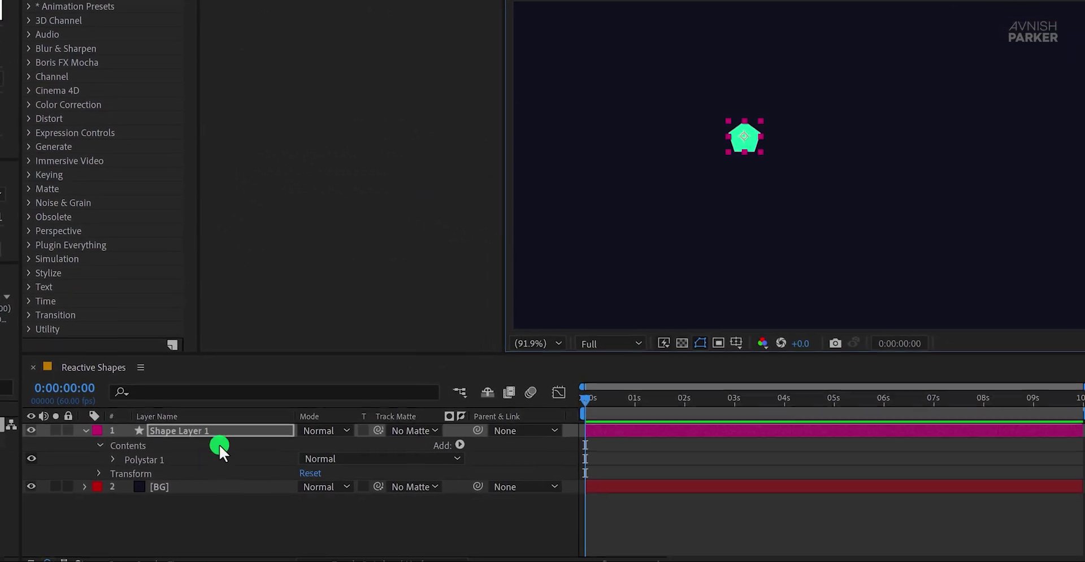
Step: Rename the shape layer to Shape - 01
key(Return)
text(Shape - 01)
key(Return)
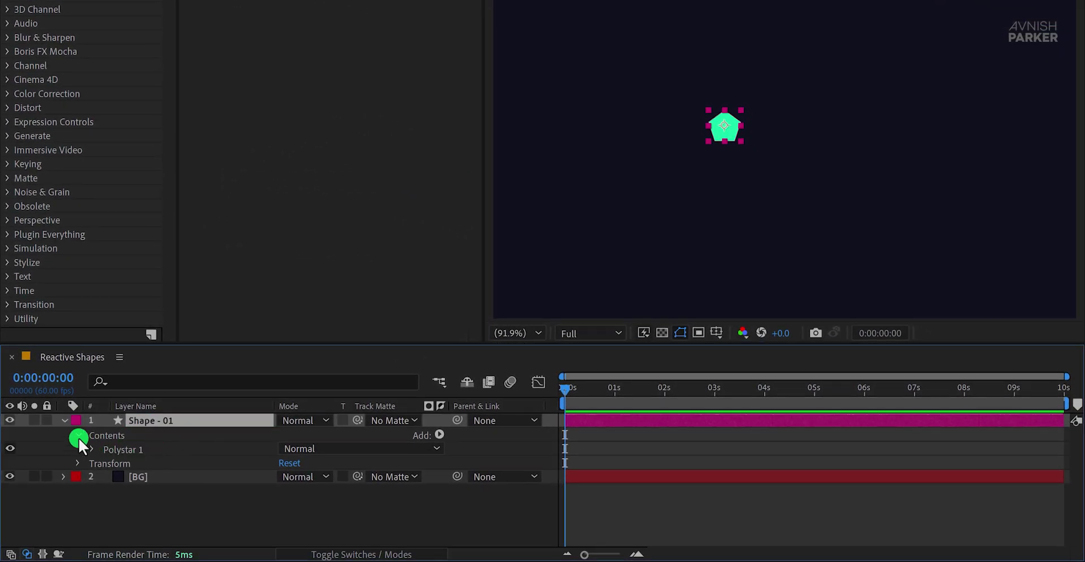
Step: Set Polystar Path 1's Points to 6, turning the pentagon into a hexagon
click(65, 420)
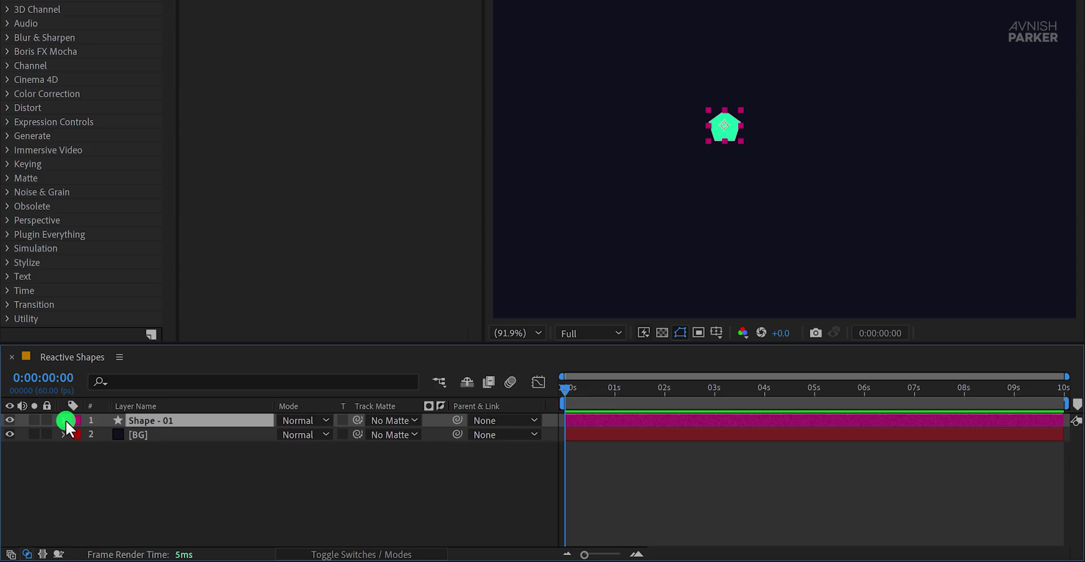
ctrl+click(65, 419)
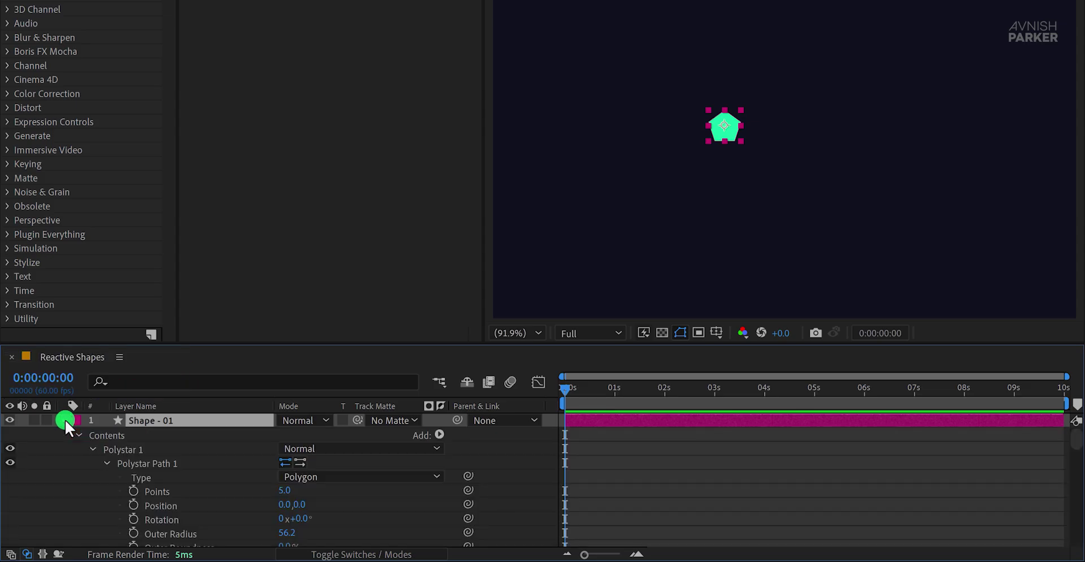
click(161, 493)
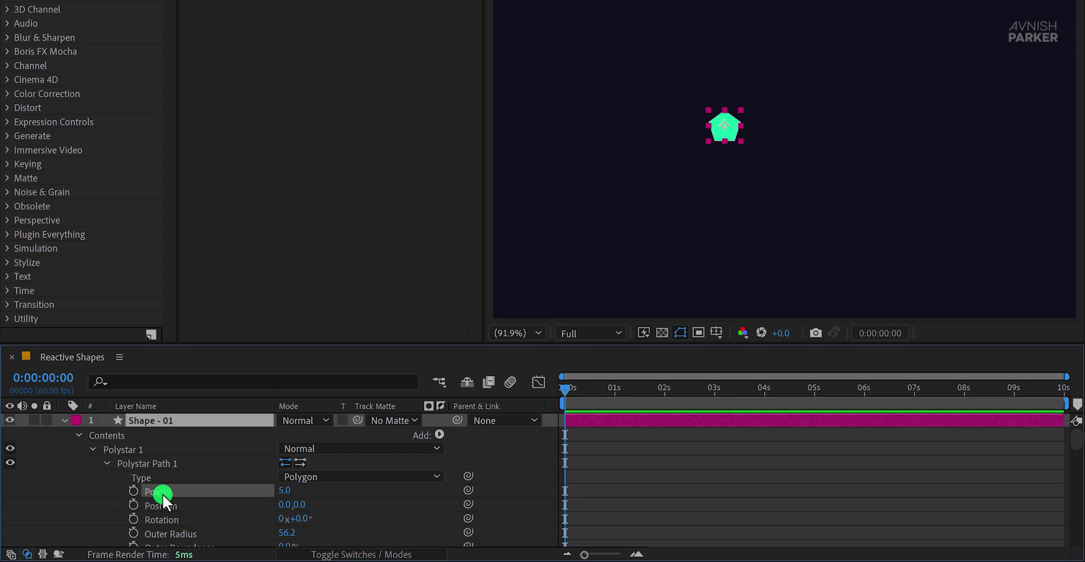
click(280, 492)
key(Up)
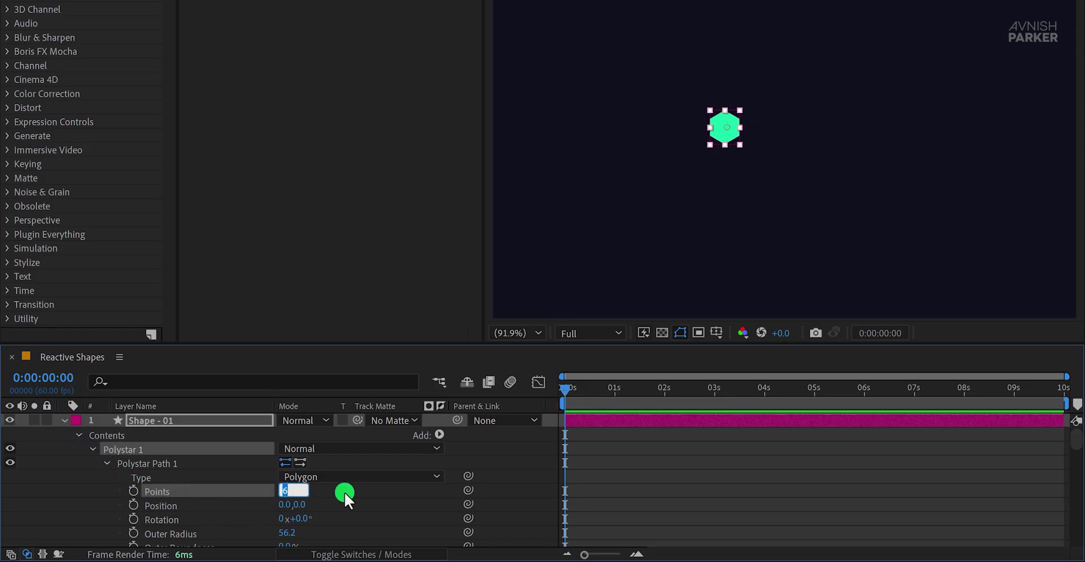
key(Return)
key(F2)
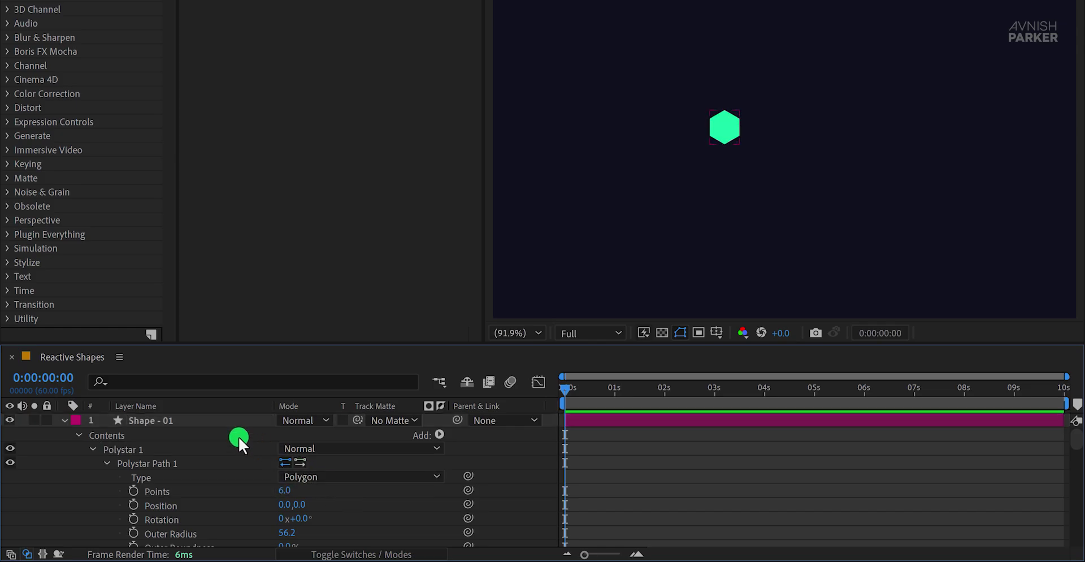
Step: Move the hexagon's anchor point to its centre, checking it with test rotations that are undone
click(221, 419)
key(r)
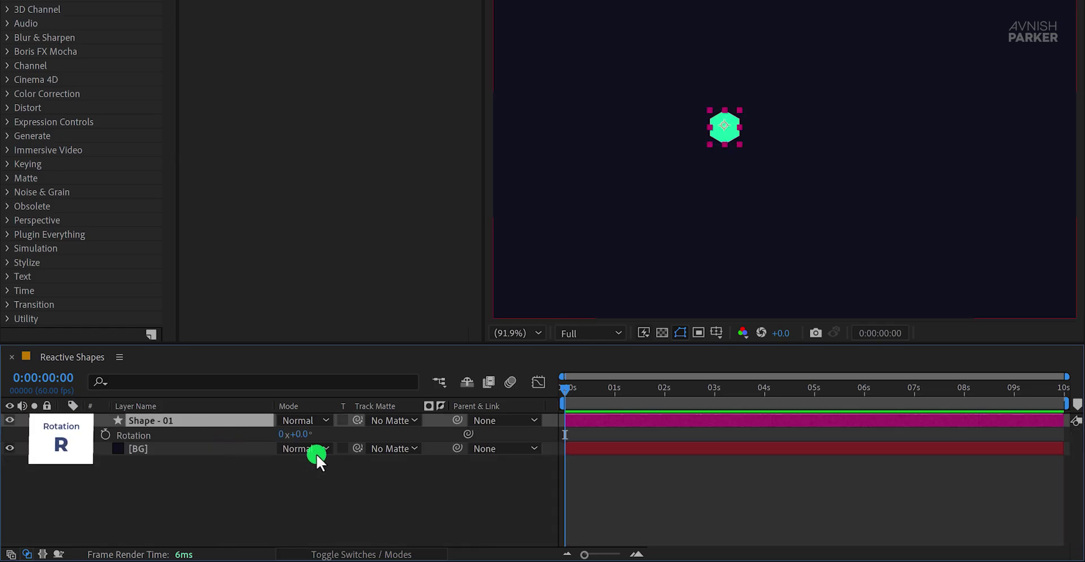
drag(305, 433, 510, 443)
key(ctrl+z)
key(y)
scroll(684, 116, up, 4)
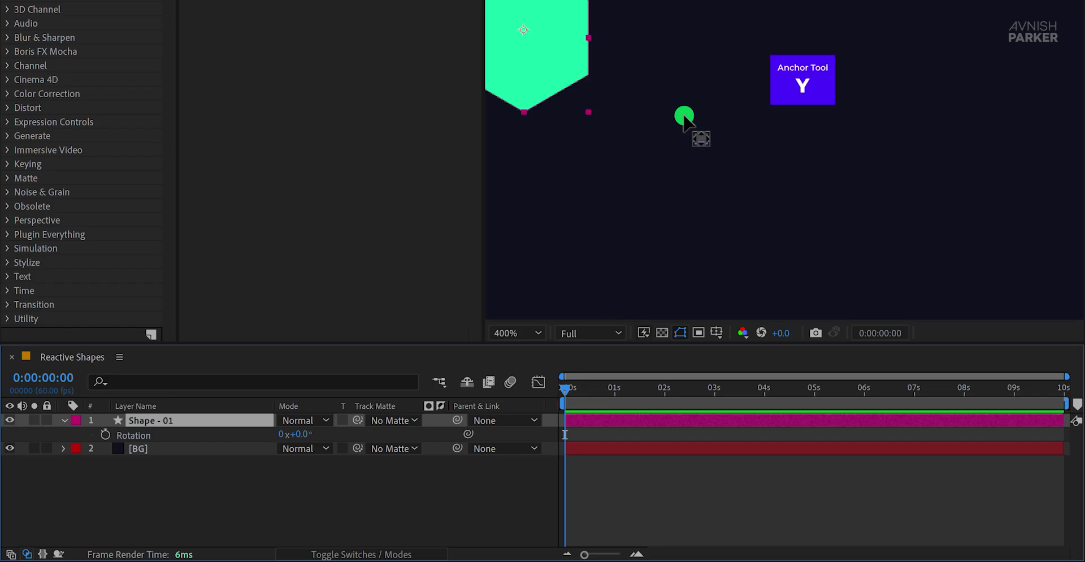
drag(683, 109, 845, 217)
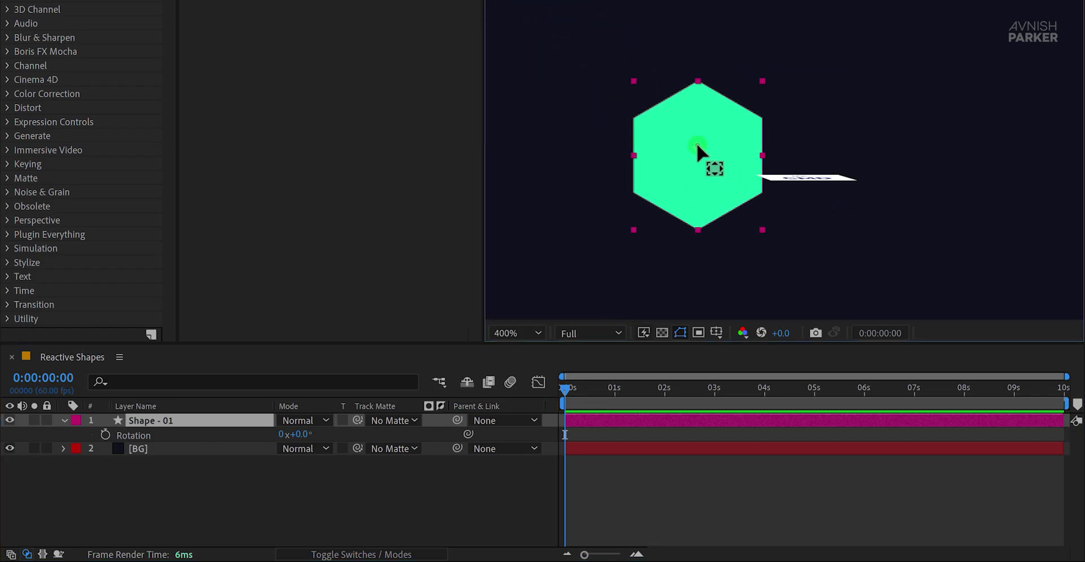
drag(697, 144, 705, 153)
click(643, 278)
drag(296, 433, 648, 424)
key(ctrl+z)
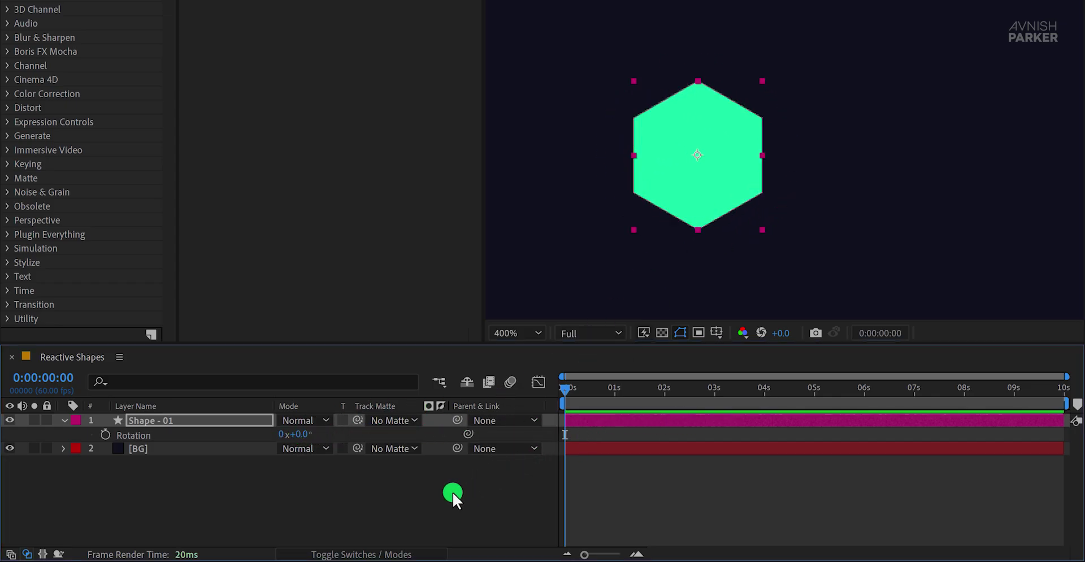
Step: Fit the composition in the viewer and align the hexagon to the composition's horizontal and vertical centre
click(453, 492)
click(516, 335)
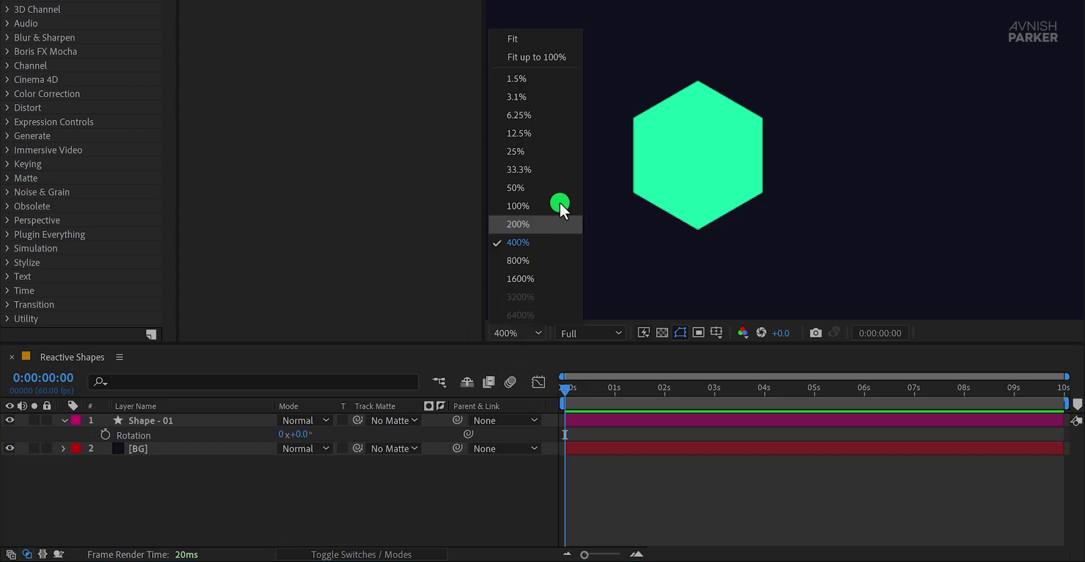
click(545, 60)
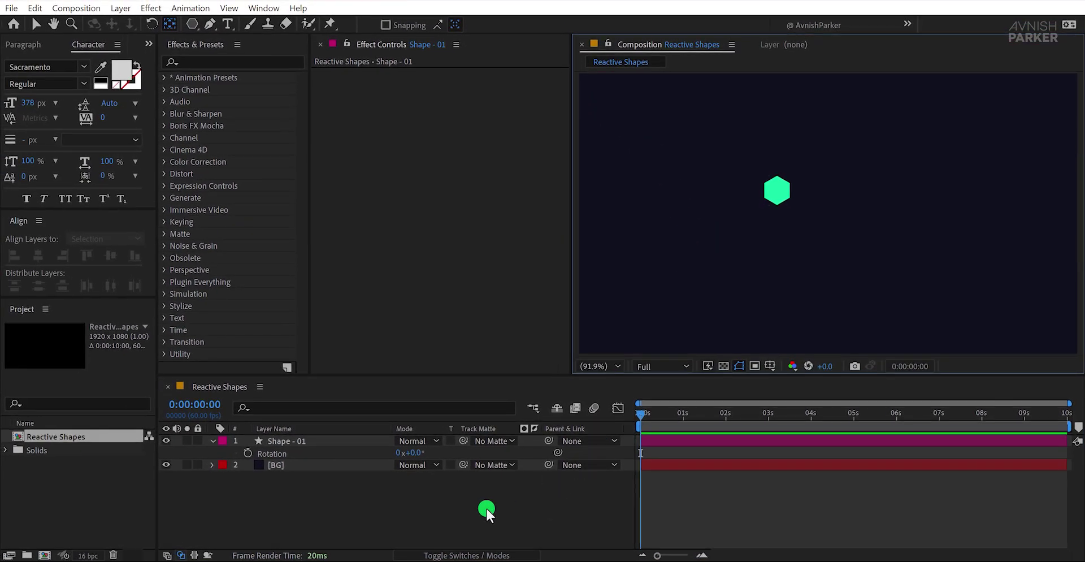
click(308, 441)
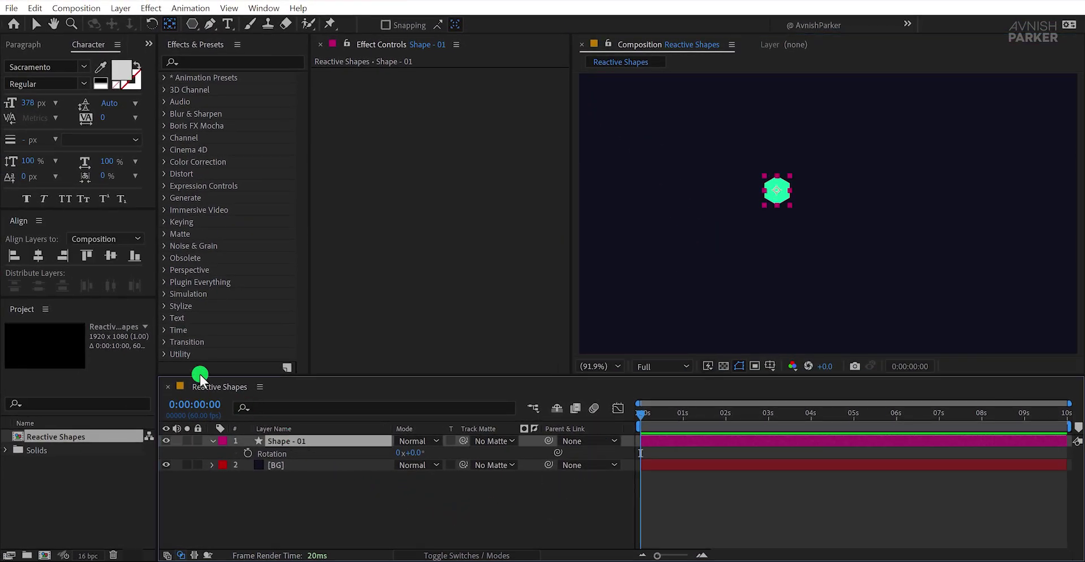
click(53, 259)
click(105, 254)
click(359, 501)
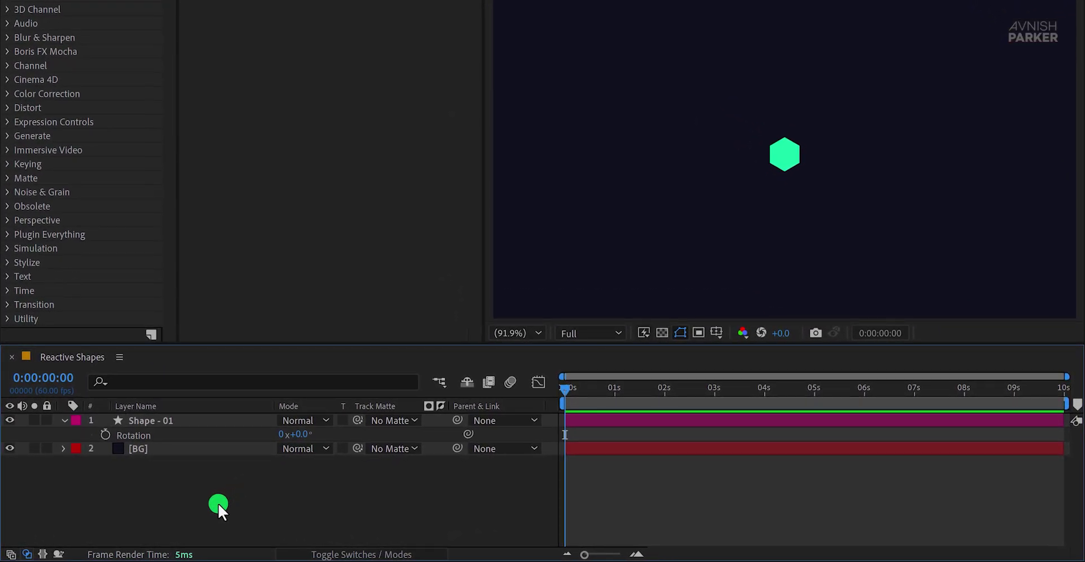
Step: Add a null object named Target and duplicate it as Controller
right_click(177, 500)
click(294, 303)
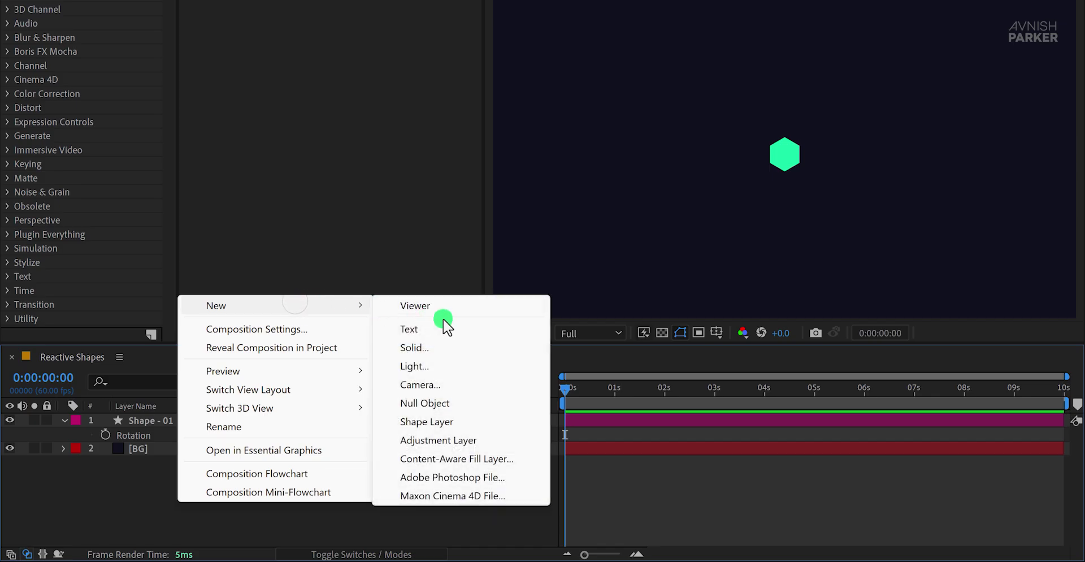
click(477, 402)
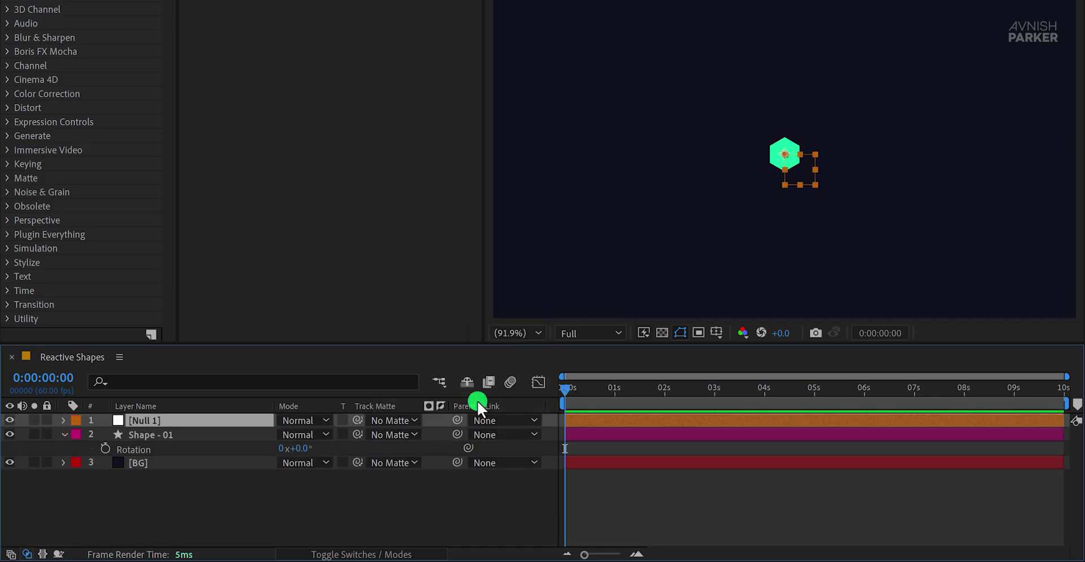
key(Return)
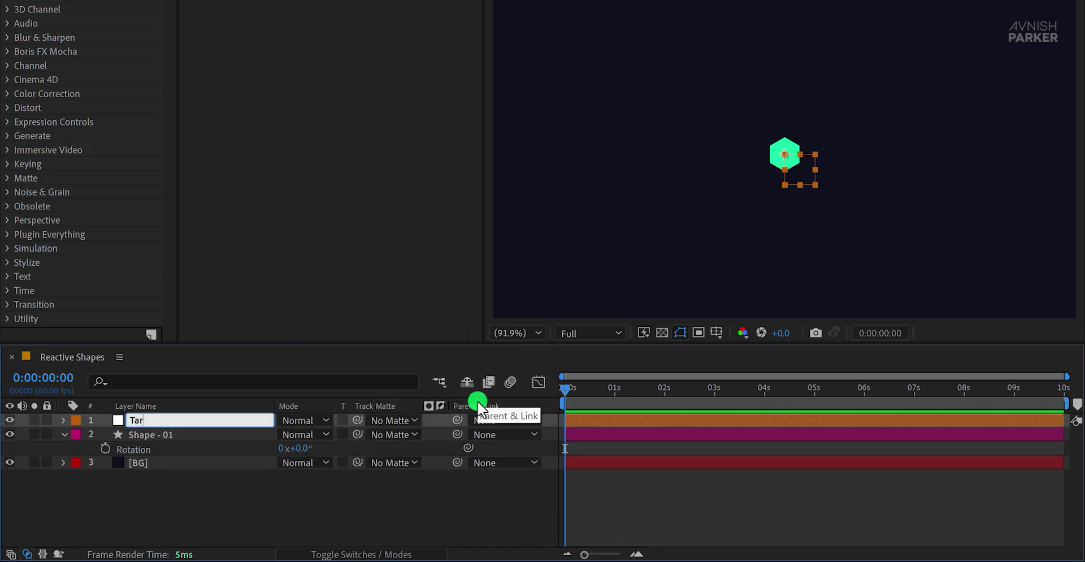
key(Return)
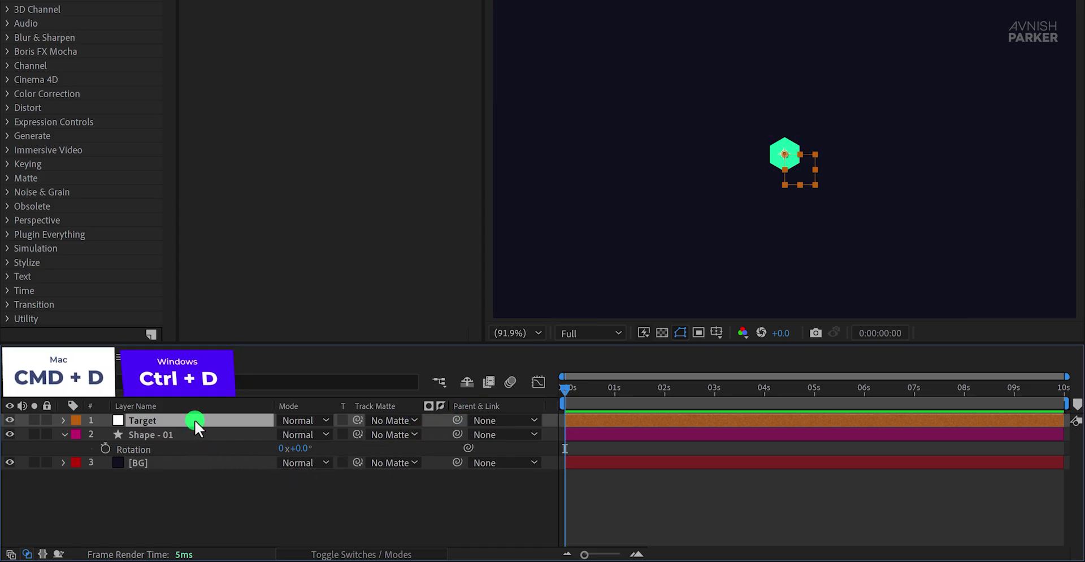
key(ctrl+d)
key(Return)
text(Controller)
key(Return)
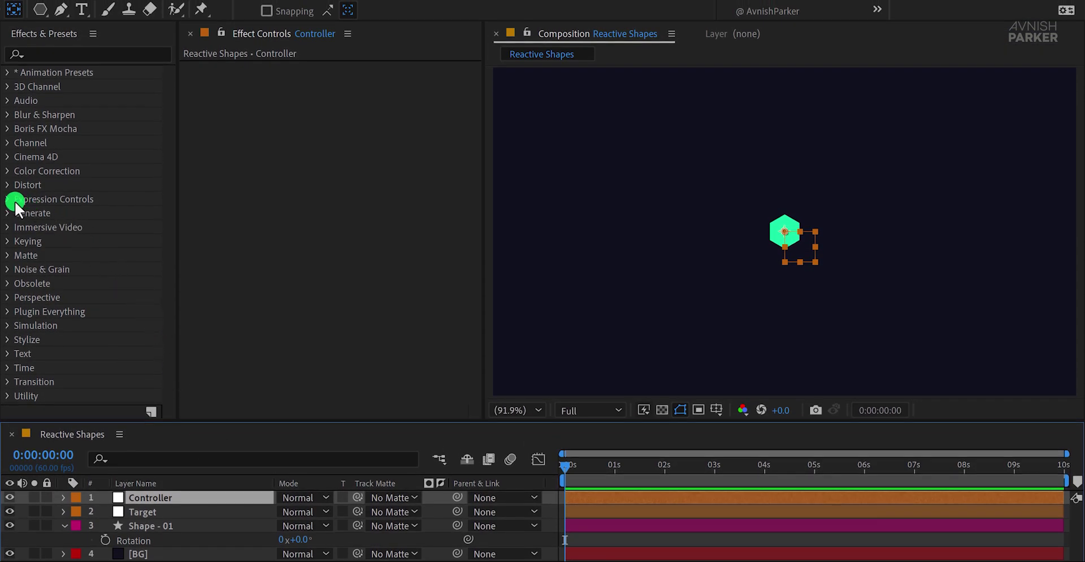
Step: Give Controller two Slider Controls named Max Scale and Range
click(9, 199)
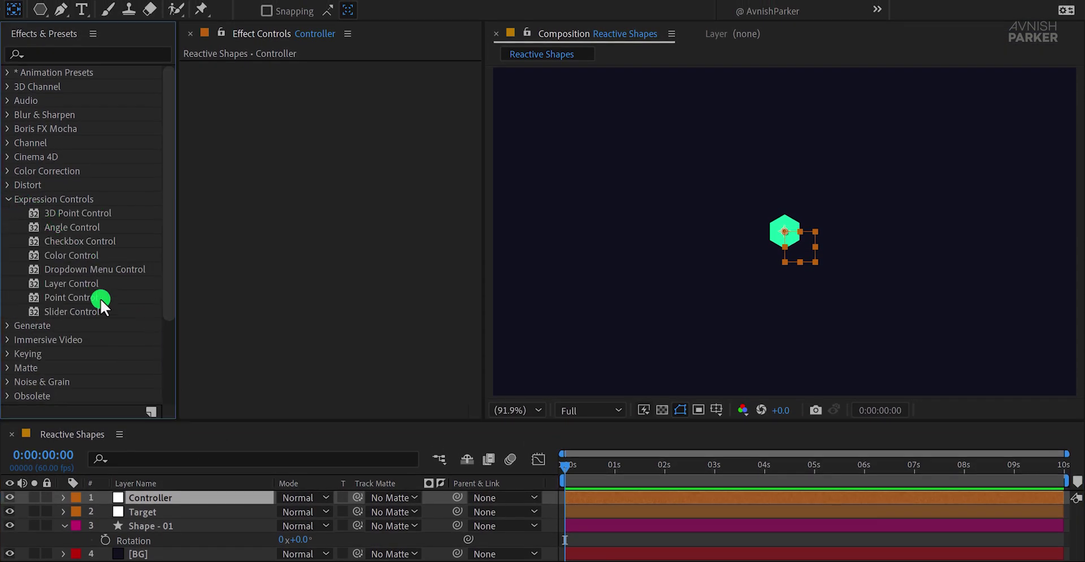
drag(86, 313, 287, 140)
key(Return)
text(Max Scale)
key(Return)
key(ctrl+d)
key(Return)
text(Range)
key(Return)
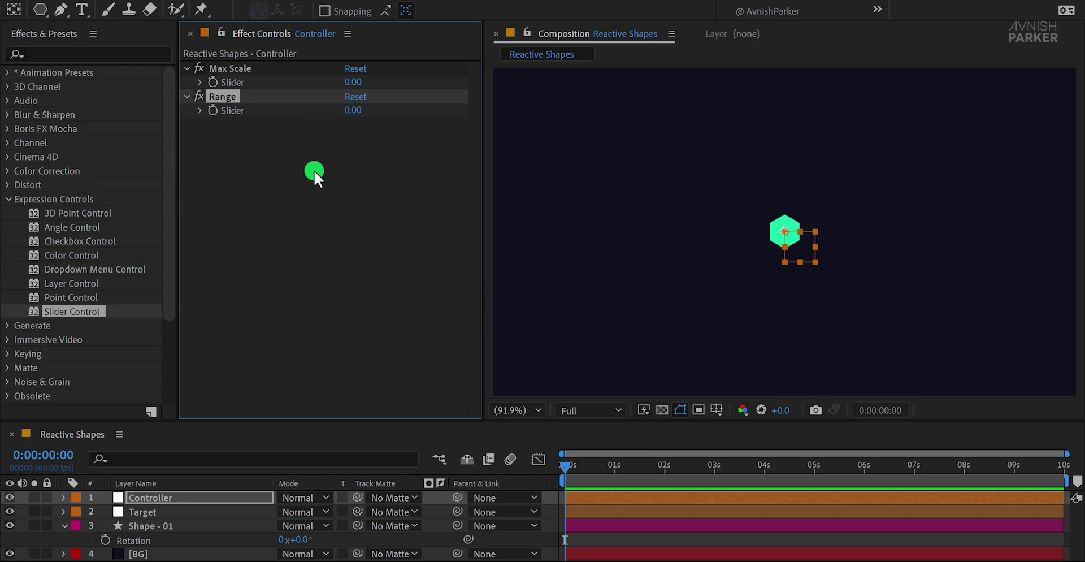
click(292, 151)
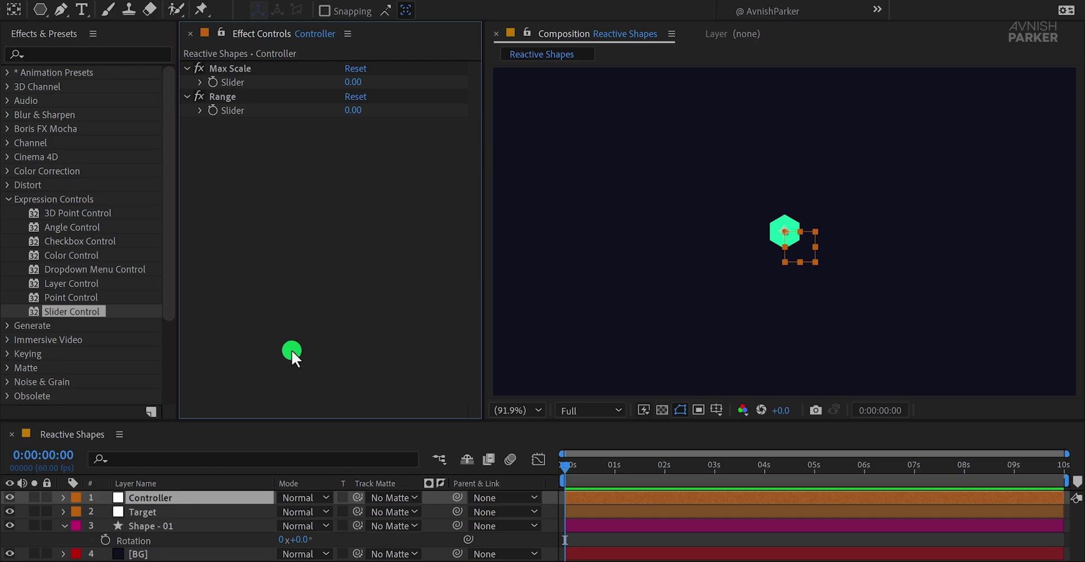
click(158, 527)
key(s)
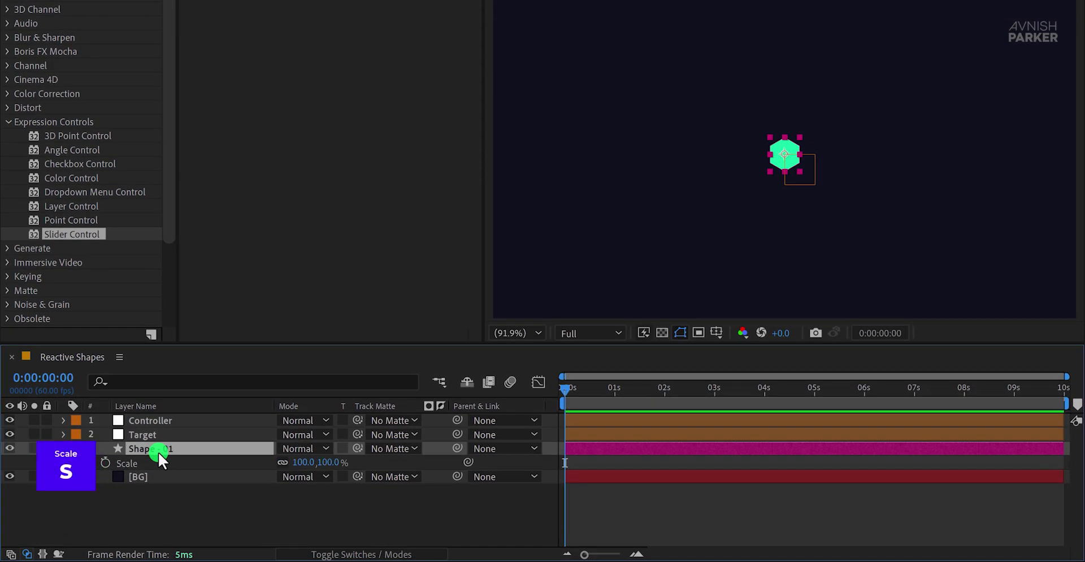
Step: Add an expression to Shape - 01's Scale that references the Target and Controller layers
alt+click(103, 465)
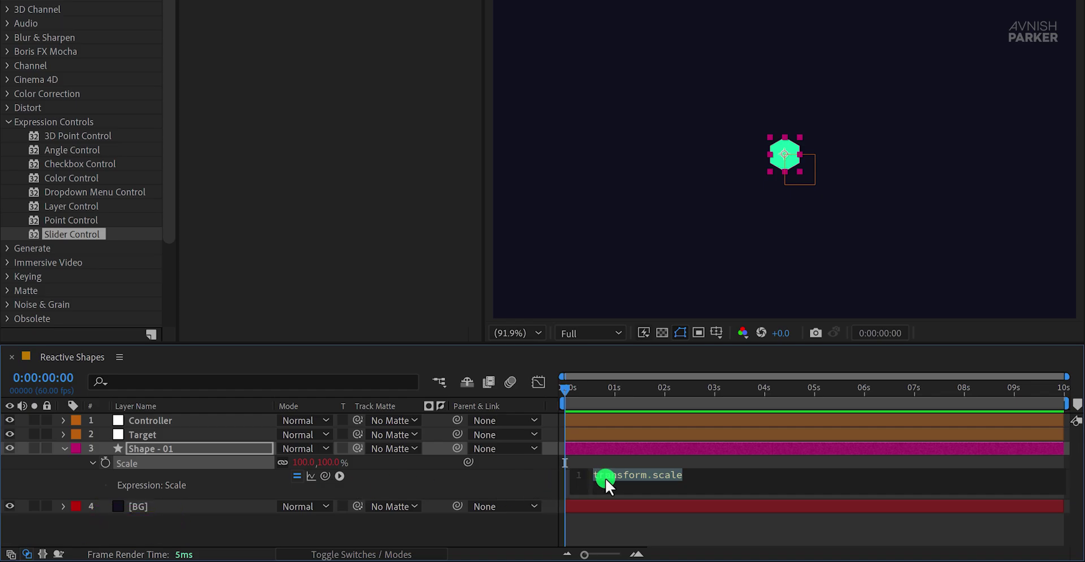
right_click(624, 473)
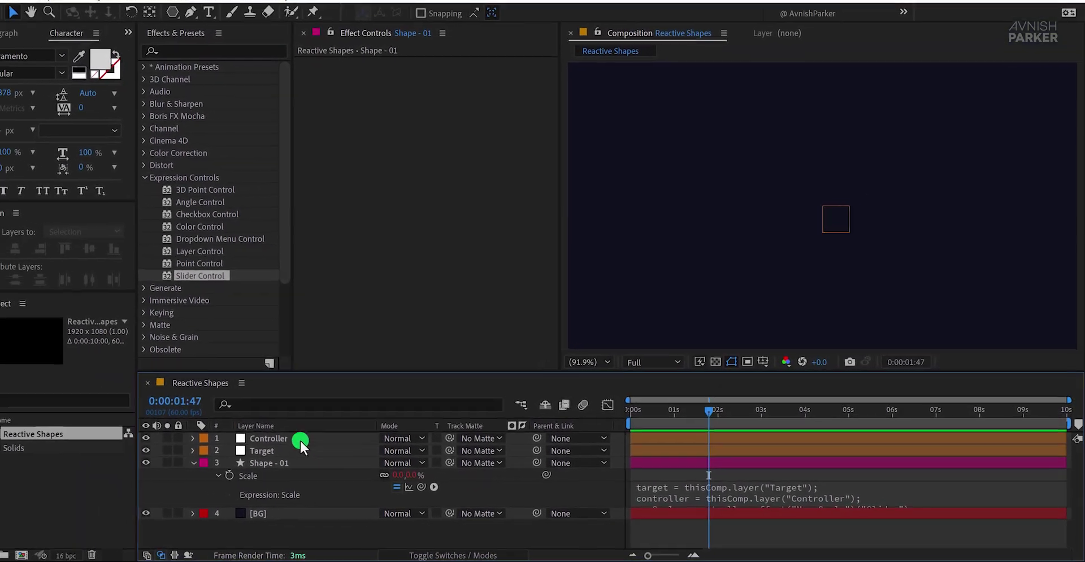
Step: Scrub Controller's Max Scale slider up to 140, scaling the hexagon to 140%
click(301, 438)
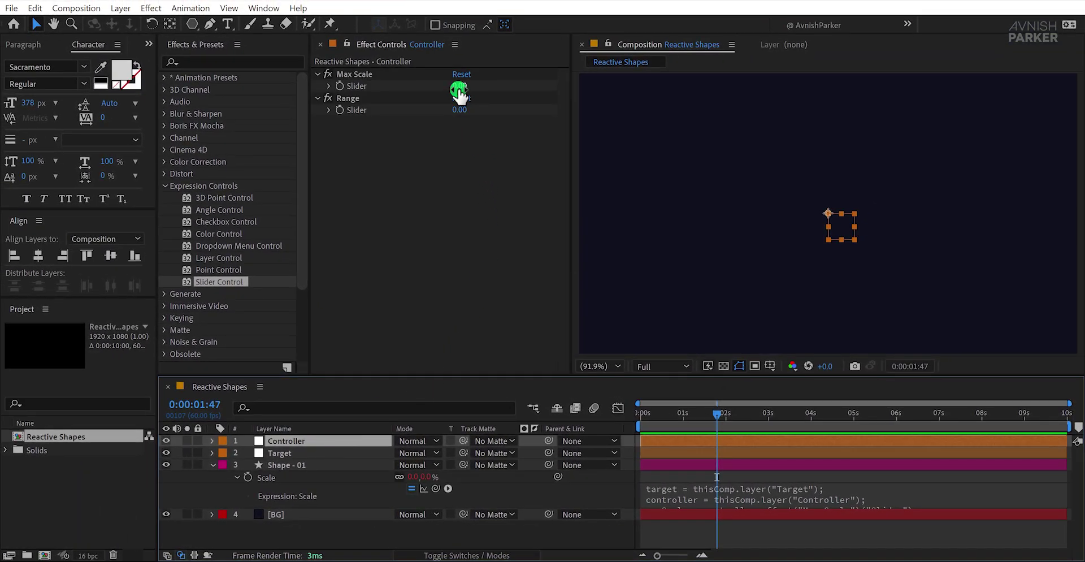
drag(458, 90, 470, 89)
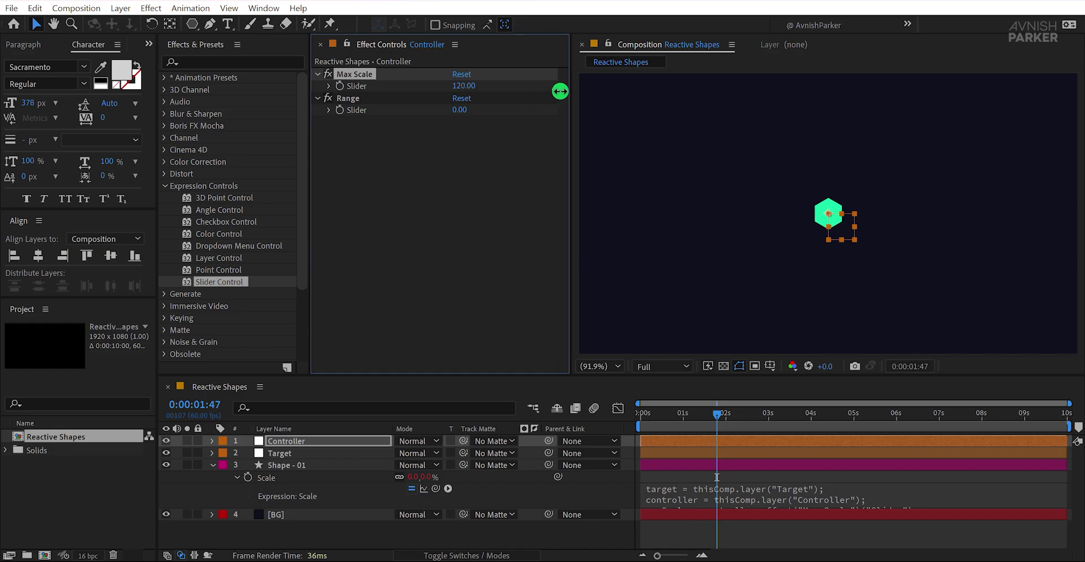
drag(560, 91, 579, 105)
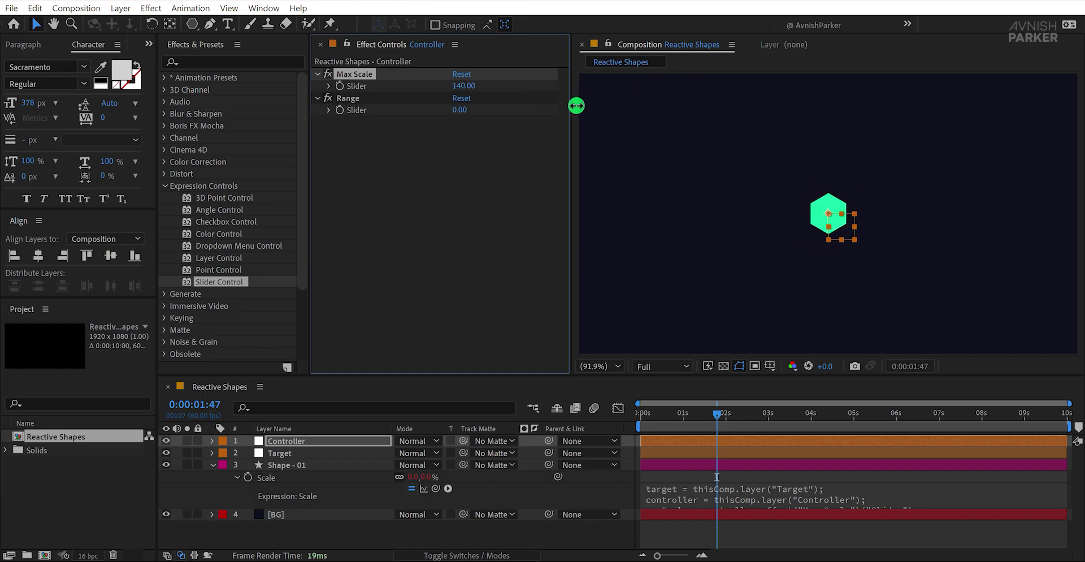
click(483, 177)
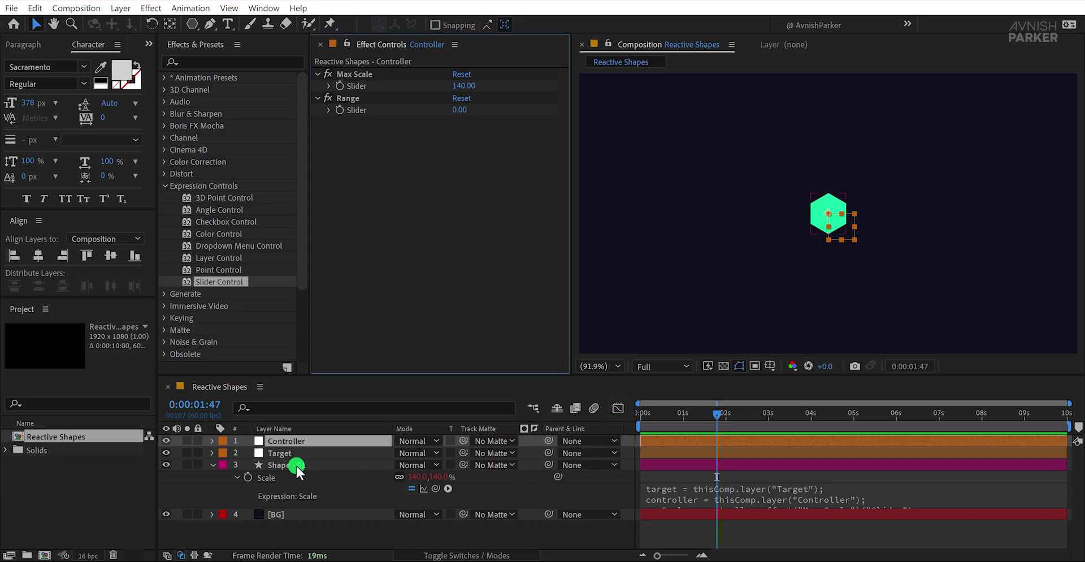
Step: Move Target just below the hexagon and raise Controller's Range to 43
click(286, 453)
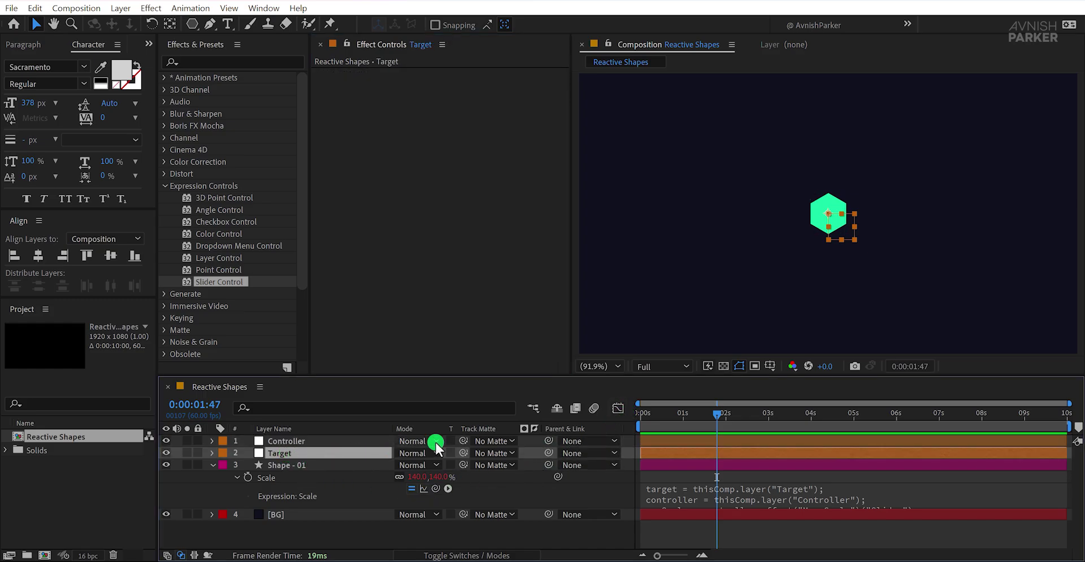
drag(845, 231, 824, 242)
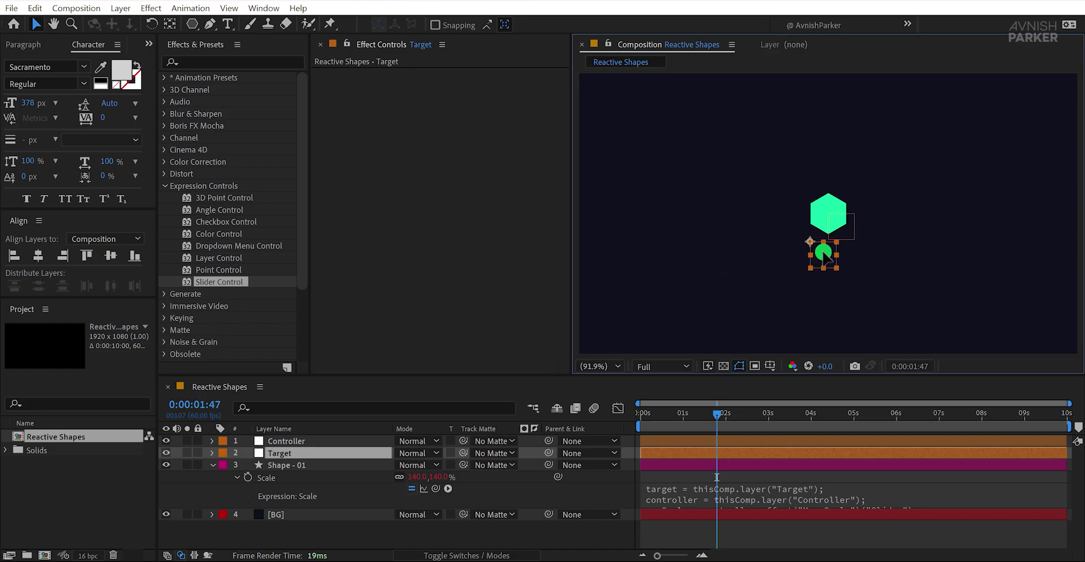
key(Return)
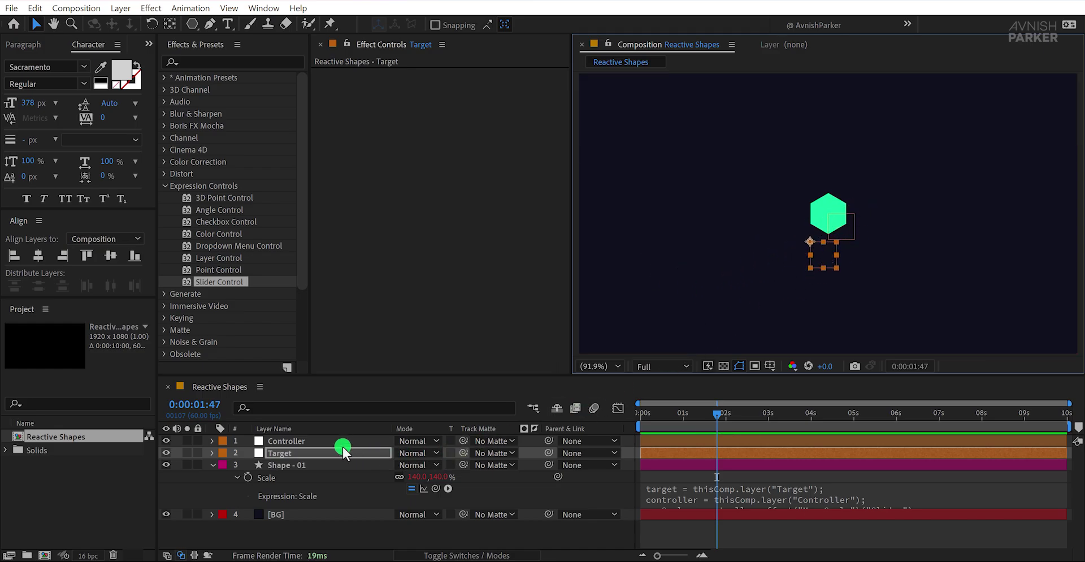
click(337, 442)
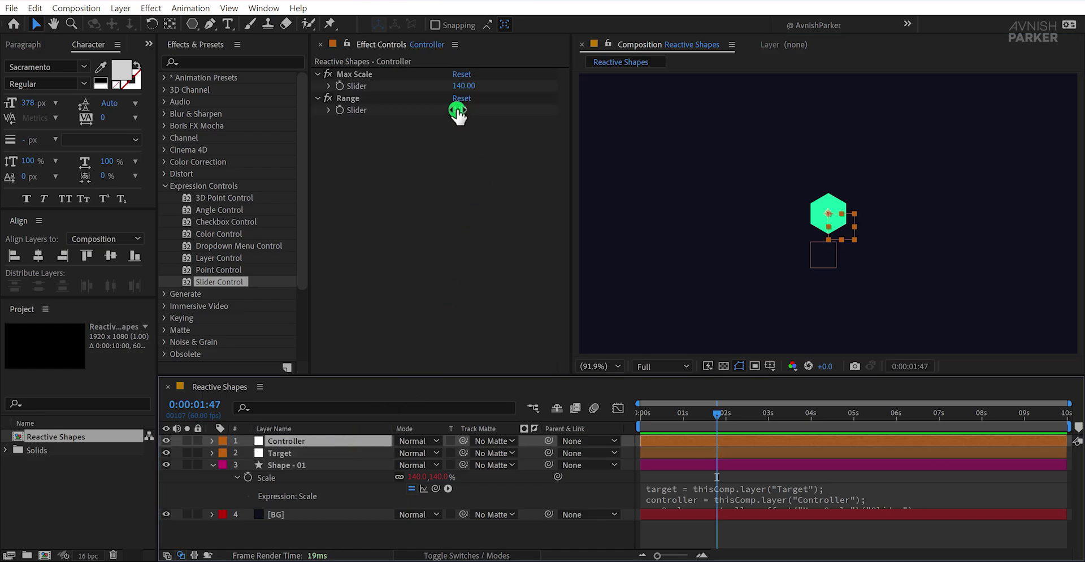
drag(457, 110, 476, 113)
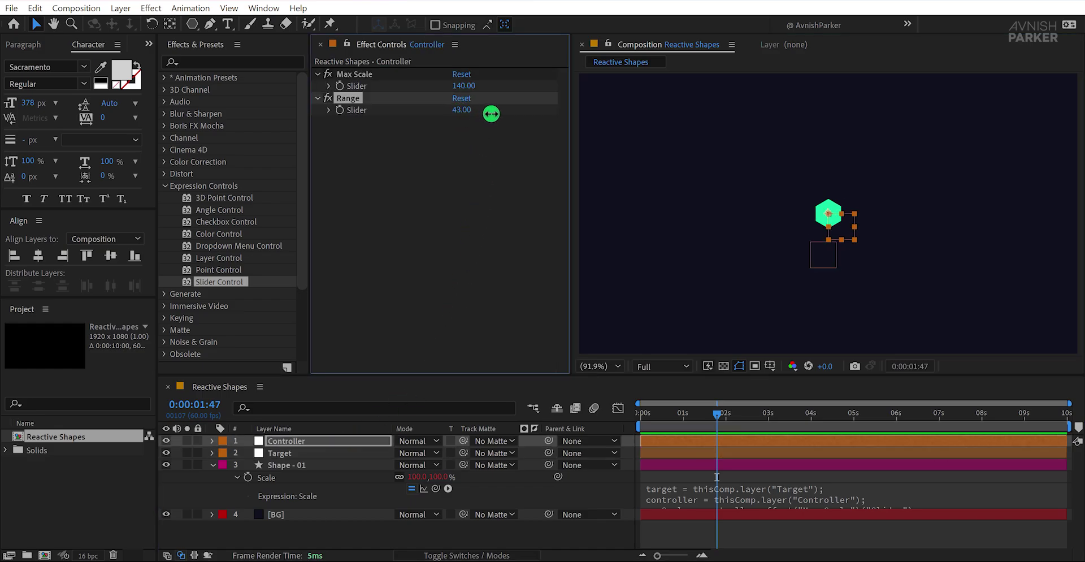
Step: Drag Target away so the hexagon returns to 100%, then collapse Shape - 01's properties
drag(823, 266, 880, 230)
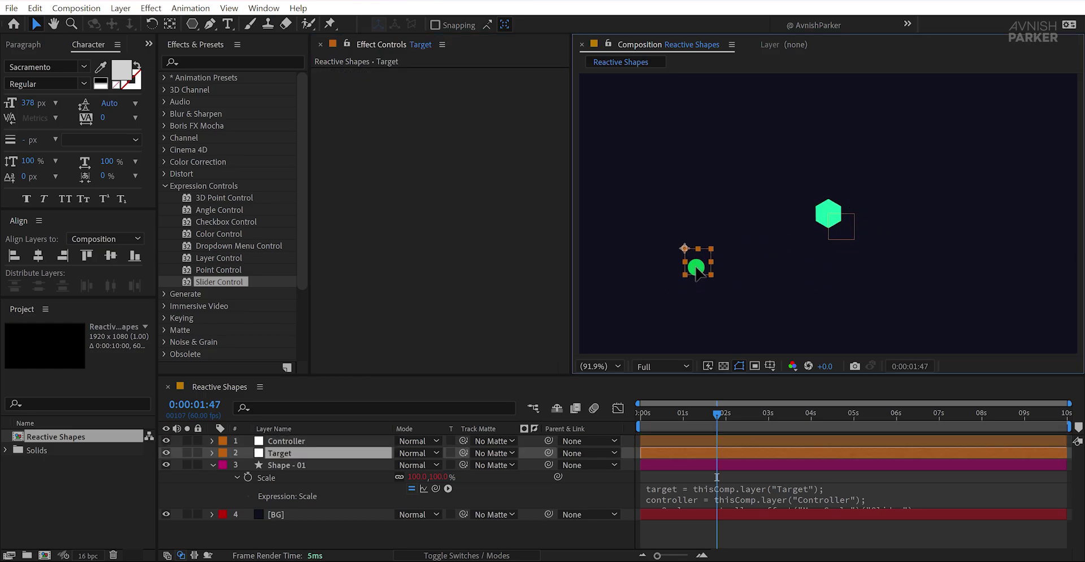
key(Return)
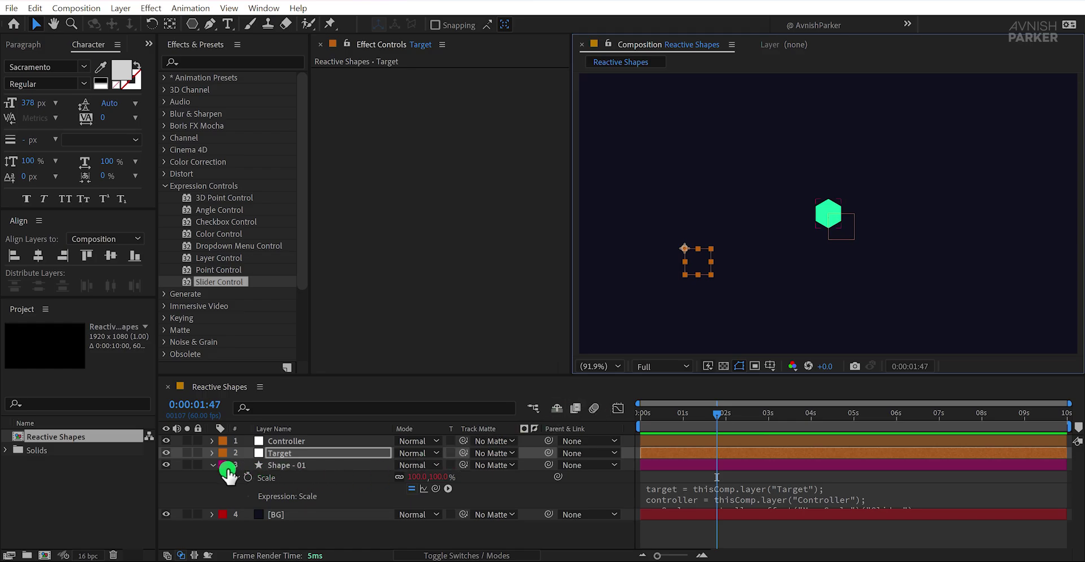
click(213, 465)
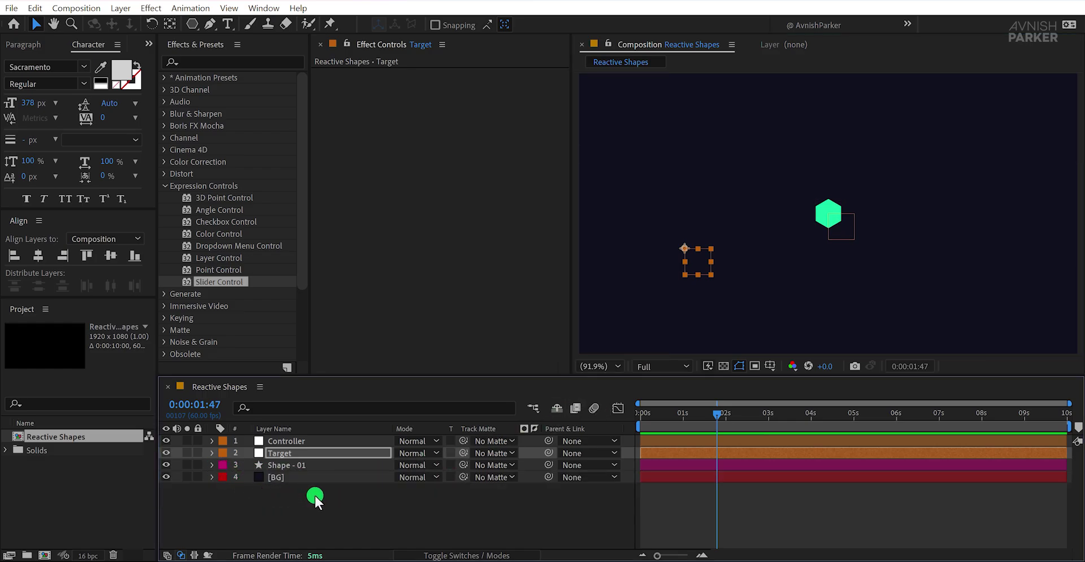
Step: Duplicate Shape - 01 into ten hexagons and distribute them evenly in a horizontal row
click(314, 494)
click(318, 465)
key(ctrl+d)
key(ctrl+d)
key(ctrl+d)
key(ctrl+d)
key(ctrl+d)
key(ctrl+d)
key(ctrl+d)
key(ctrl+d)
key(ctrl+d)
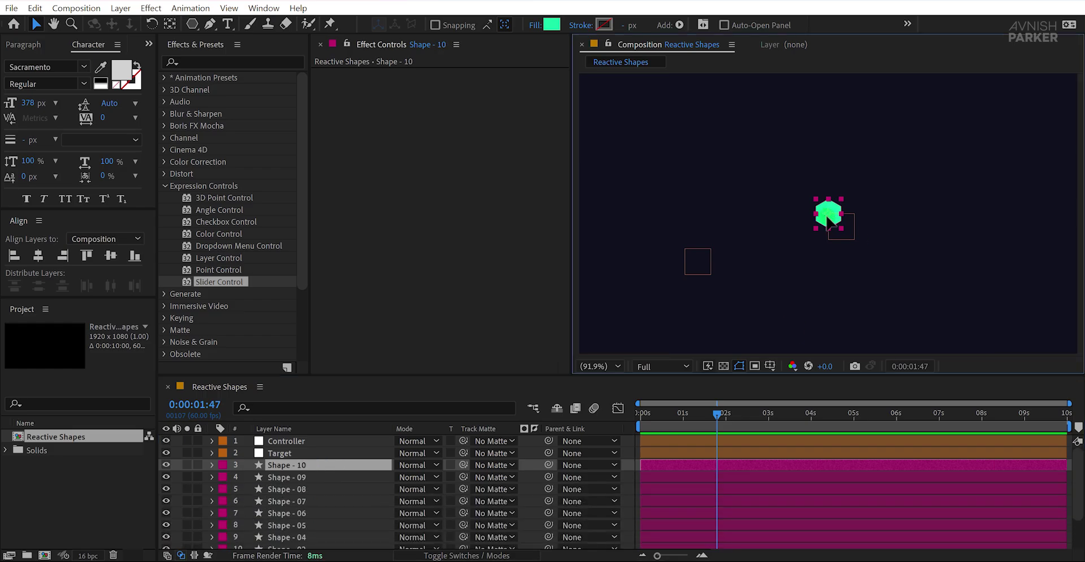
scroll(310, 498, down, 2)
drag(863, 219, 657, 210)
click(305, 524)
scroll(301, 480, up, 2)
shift+click(301, 464)
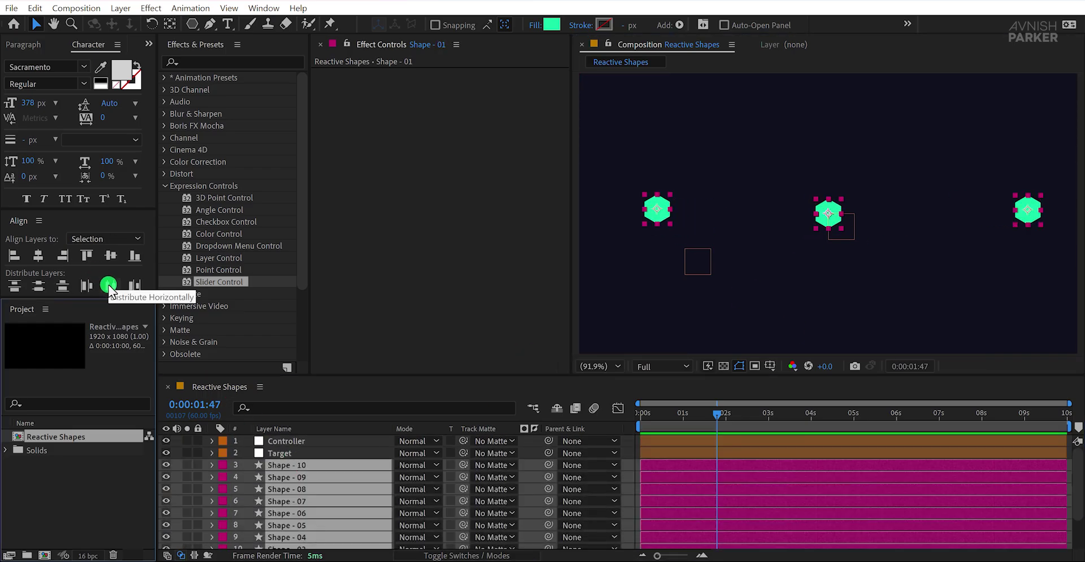
click(109, 285)
click(461, 300)
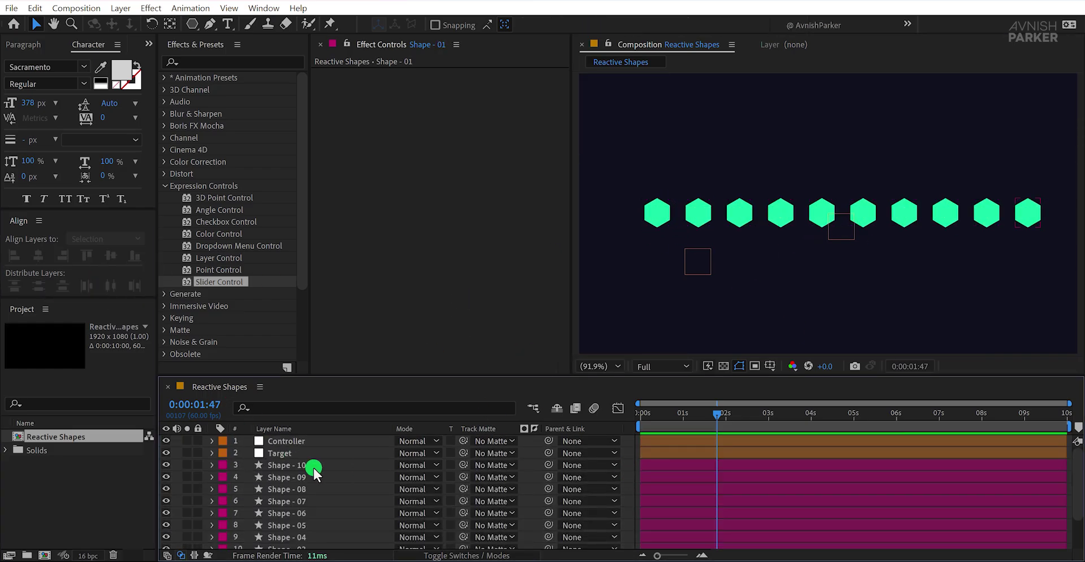
Step: Slide the row's hexagons together to close the gaps between neighbours
click(857, 215)
scroll(859, 216, up, 2)
click(929, 212)
click(682, 228)
scroll(681, 228, down, 2)
click(688, 214)
drag(688, 213, 726, 214)
drag(642, 214, 695, 218)
drag(956, 213, 913, 213)
drag(1000, 214, 944, 214)
drag(1046, 214, 977, 217)
Step: Duplicate the row twice, offsetting the copies into staggered second and third rows
scroll(291, 508, down, 3)
shift+click(290, 527)
scroll(608, 479, up, 3)
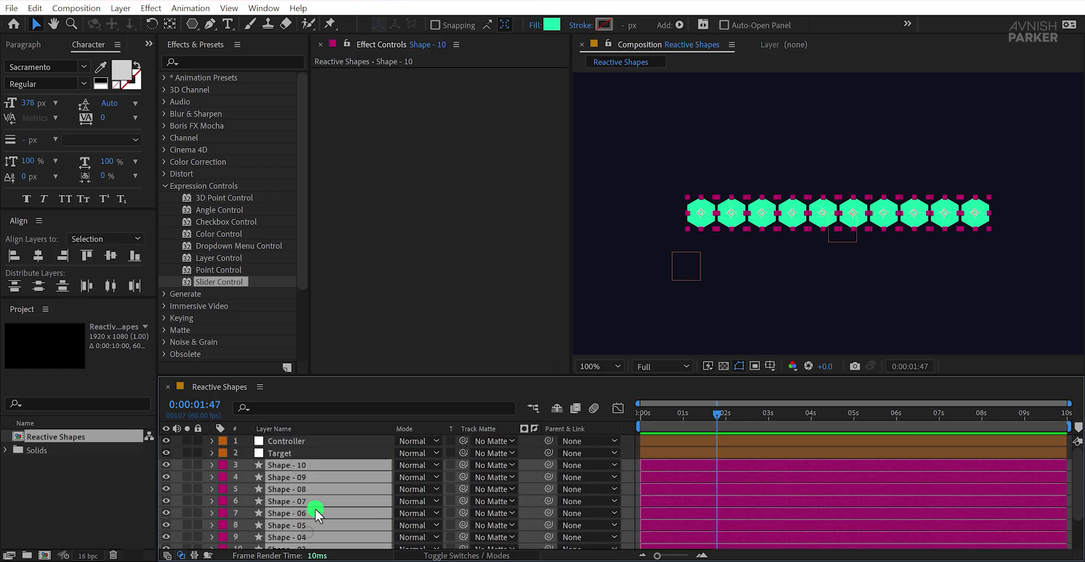
key(ctrl+d)
scroll(681, 273, up, 3)
key(shift+Down)
key(shift+Right)
scroll(682, 273, down, 3)
key(ctrl+d)
key(shift+Up)
key(shift+Up)
scroll(788, 226, up, 3)
scroll(773, 195, down, 3)
click(631, 499)
Step: Add hexagons above and below the grid as a small pyramid and inverted pyramid
drag(989, 187, 851, 159)
key(ctrl+d)
key(ctrl+d)
drag(851, 159, 837, 133)
drag(845, 247, 870, 276)
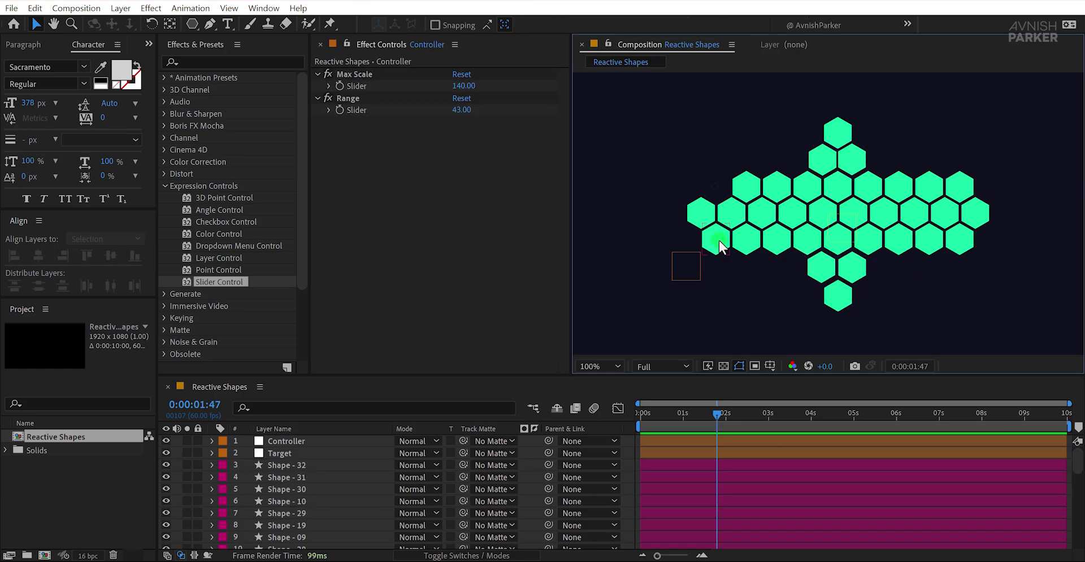
Step: Zoom in to inspect how the top hexagons fit together, then zoom back out
scroll(818, 133, up, 4)
click(818, 133)
click(37, 256)
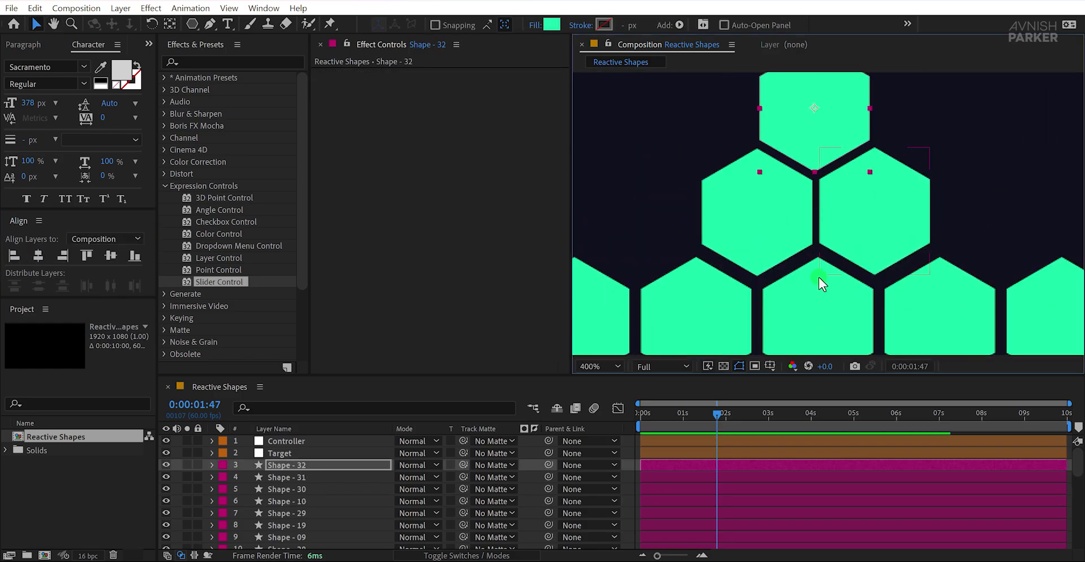
click(863, 189)
click(805, 121)
scroll(856, 222, down, 4)
scroll(813, 277, up, 4)
click(875, 214)
click(717, 222)
scroll(716, 222, down, 5)
click(626, 460)
click(655, 253)
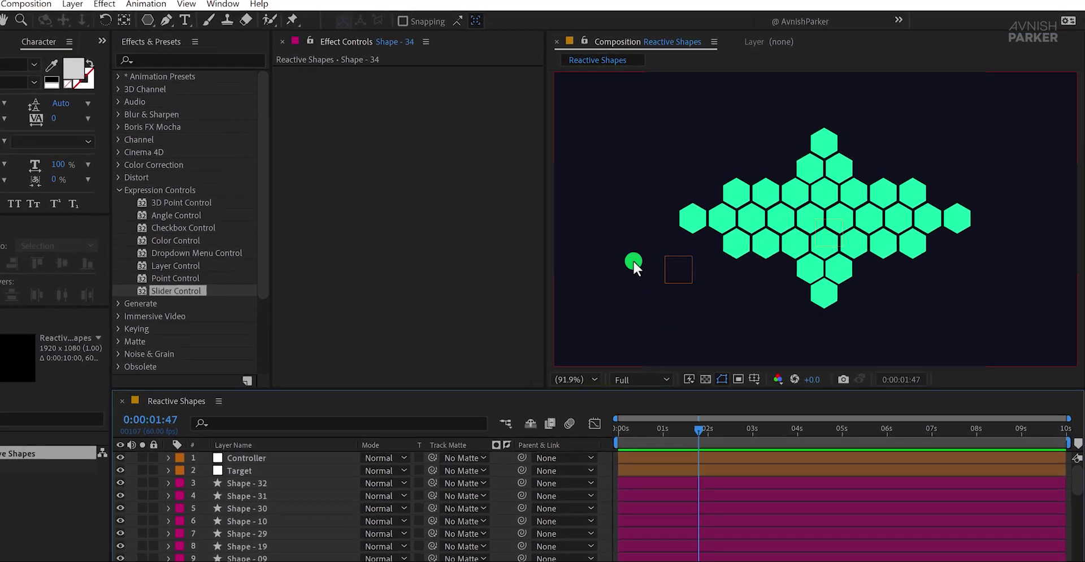
Step: Drag the Target null into the centre of the honeycomb
click(143, 517)
drag(645, 270, 846, 219)
click(491, 383)
Step: Try Controller Range 162 and Max Scale 51, then drag the Target to test
click(148, 502)
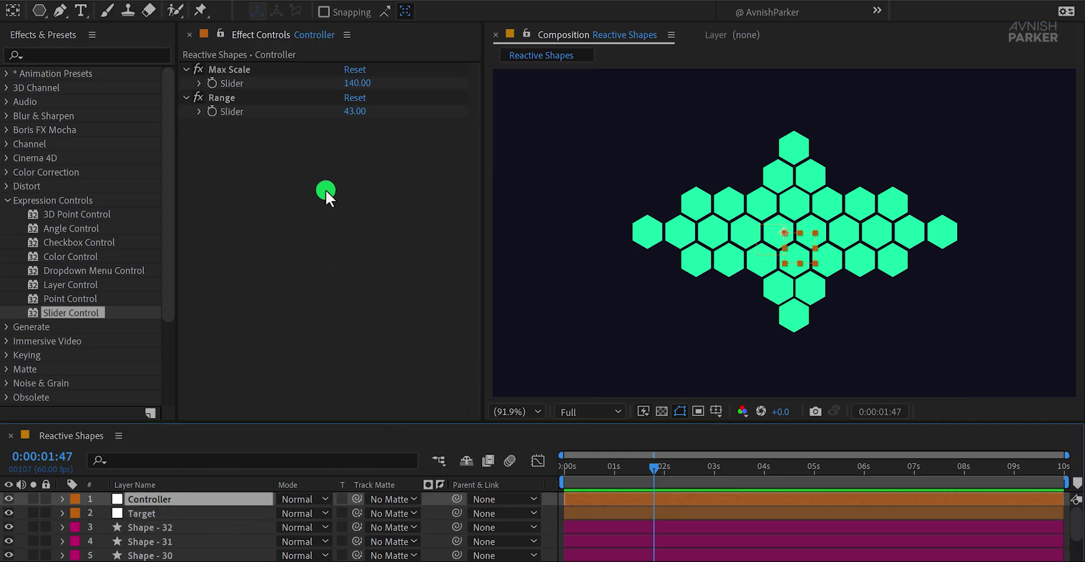
drag(358, 112, 389, 115)
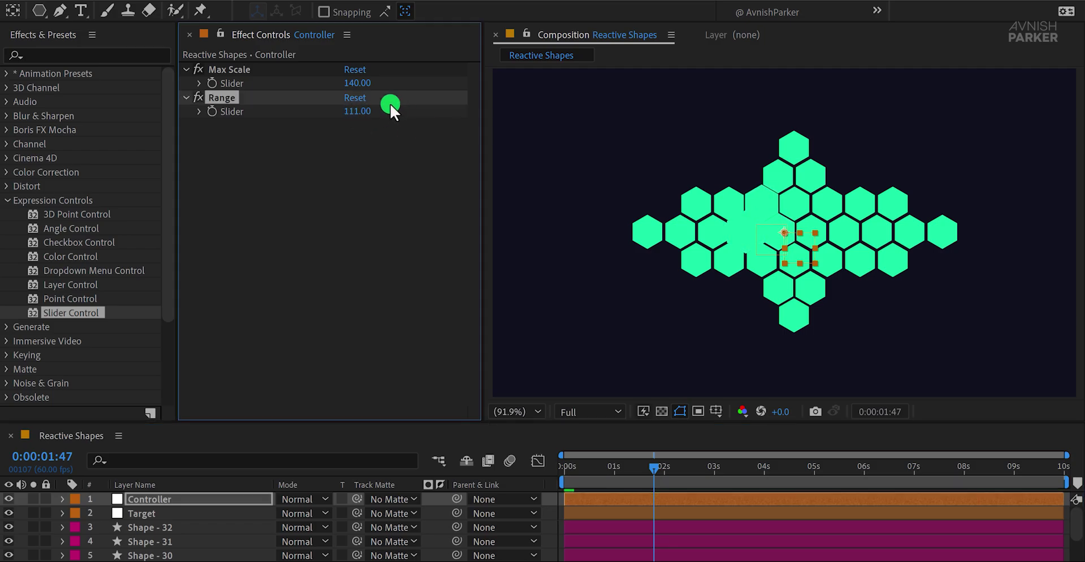
drag(370, 84, 354, 88)
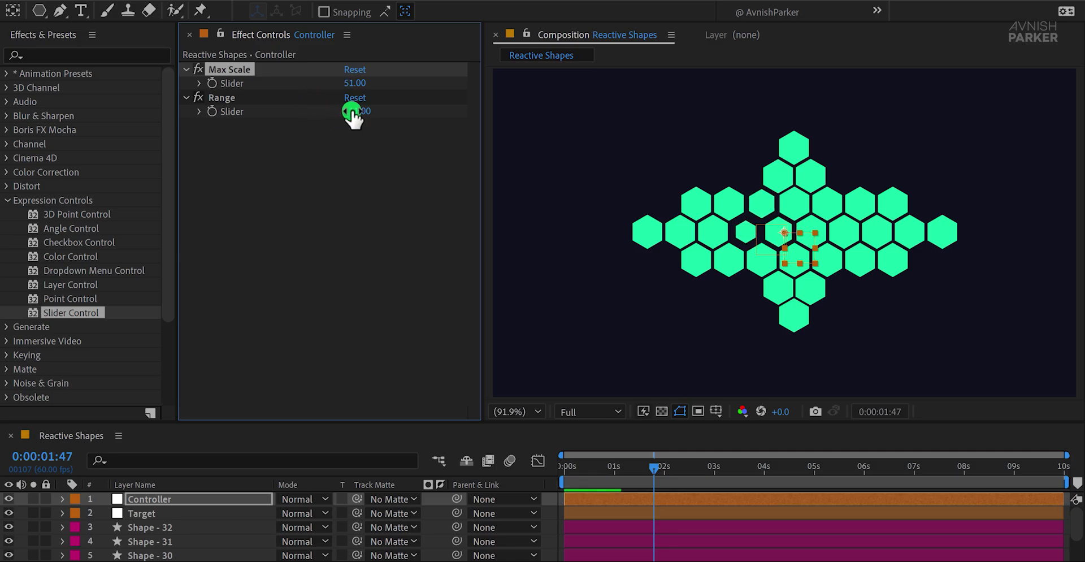
drag(352, 111, 389, 111)
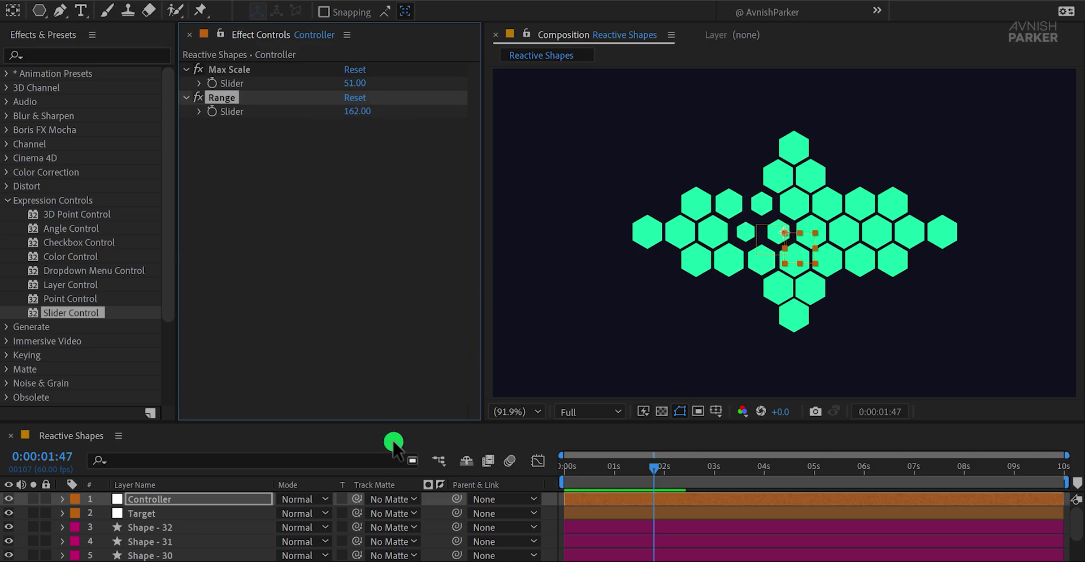
click(145, 513)
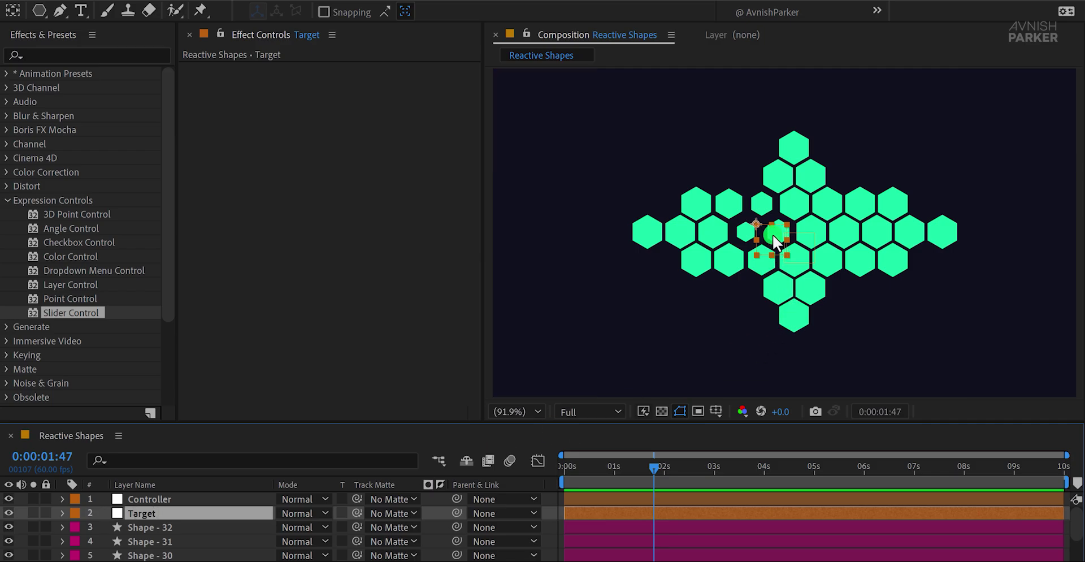
mouse_move(775, 242)
mouse_down()
mouse_move(720, 293)
mouse_move(590, 295)
mouse_move(701, 252)
mouse_move(786, 240)
mouse_move(827, 215)
mouse_move(774, 236)
mouse_move(802, 238)
mouse_move(780, 244)
mouse_up()
Step: Raise Range to 323, lower Max Scale to 35, and sweep the Target across the grid
click(179, 498)
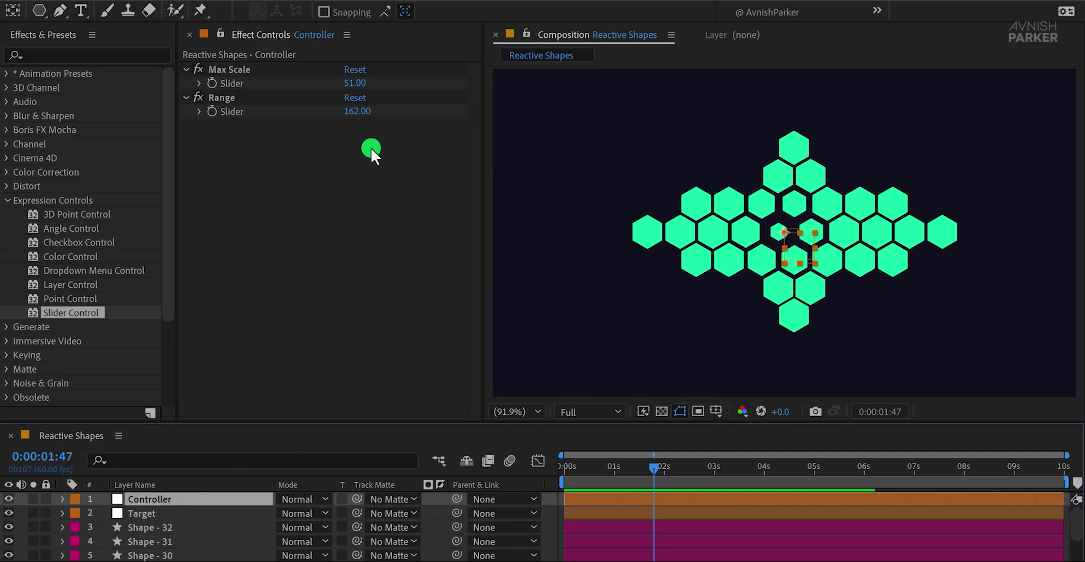
drag(361, 113, 496, 113)
mouse_move(359, 85)
mouse_down()
mouse_move(375, 89)
mouse_move(356, 100)
mouse_up()
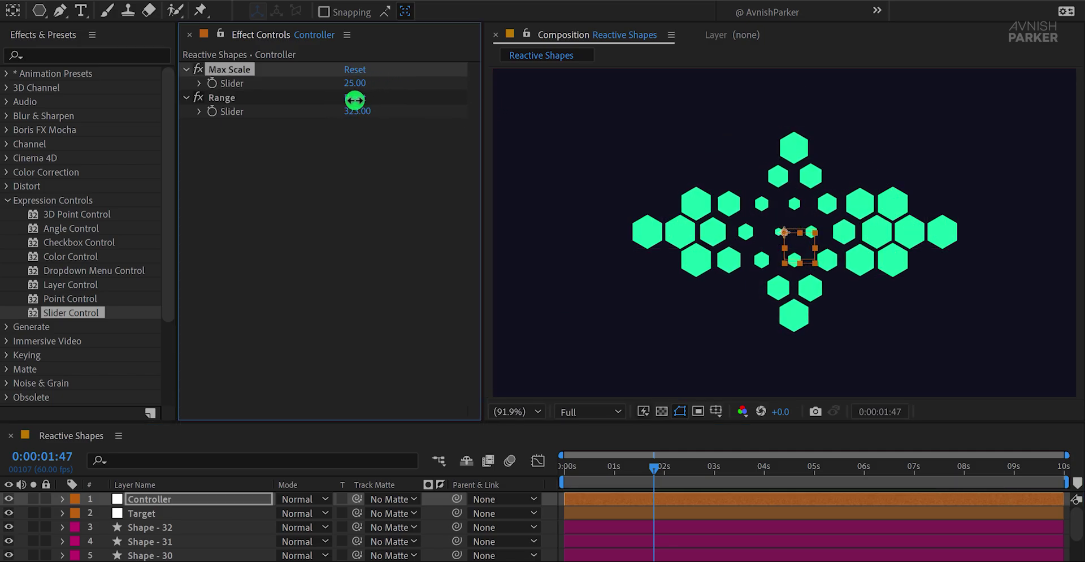
click(168, 513)
drag(797, 258, 554, 312)
Step: Place the Target at the lower left and set its first Position keyframe at 0 s
click(801, 256)
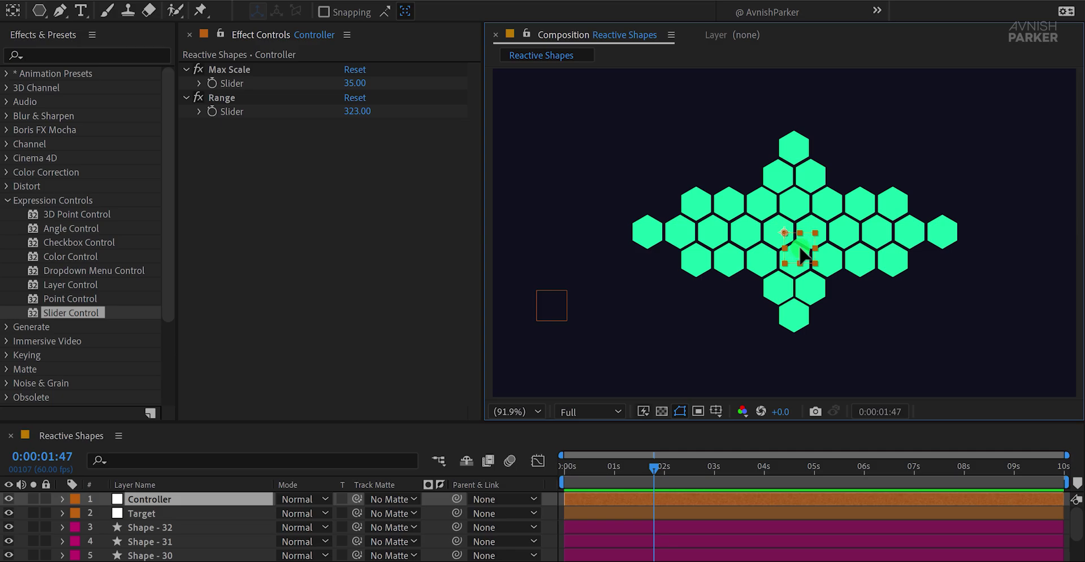
drag(802, 255, 493, 370)
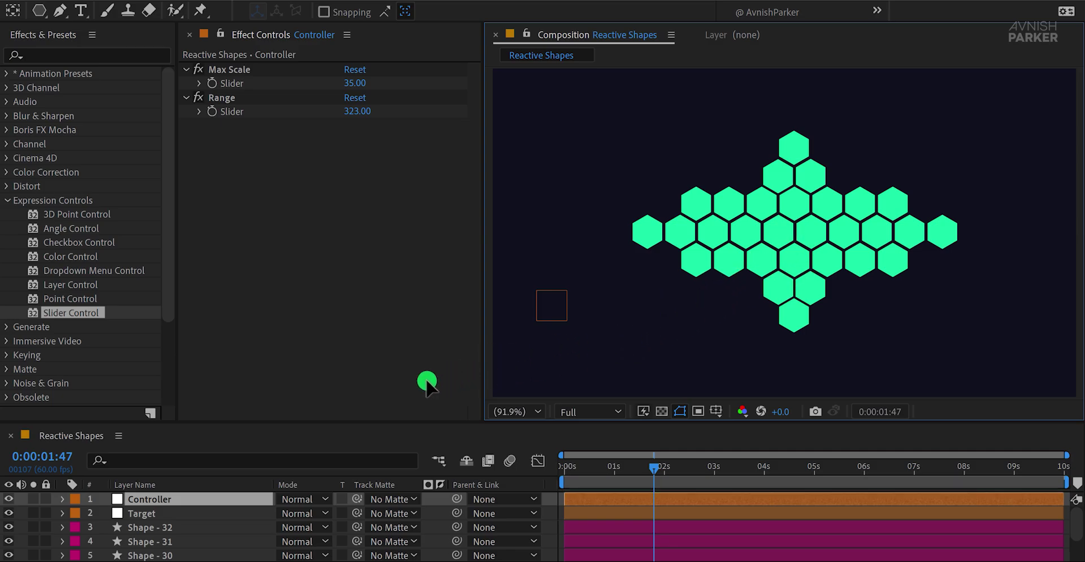
click(552, 309)
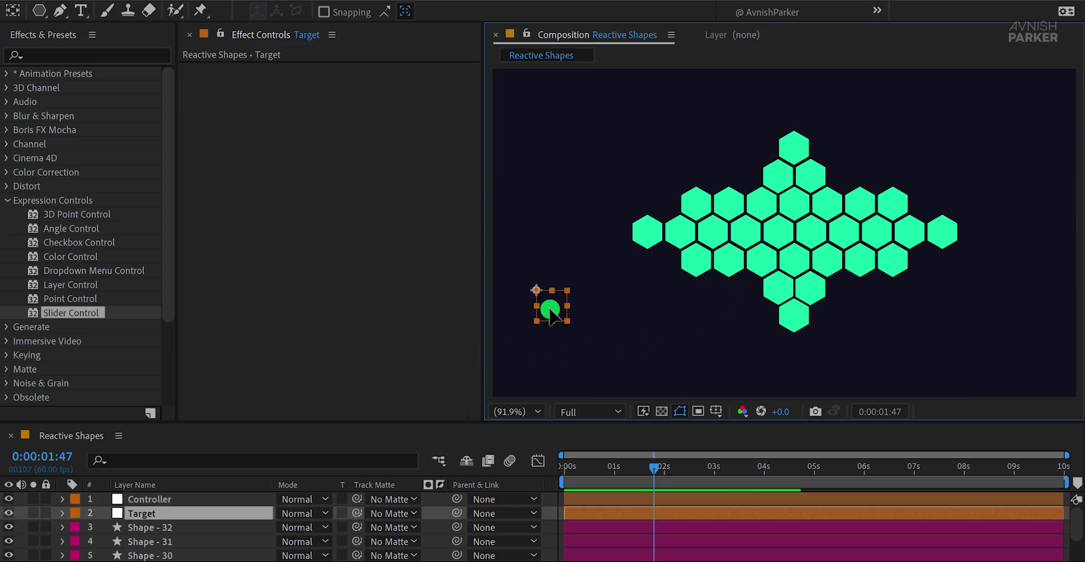
drag(556, 308, 592, 293)
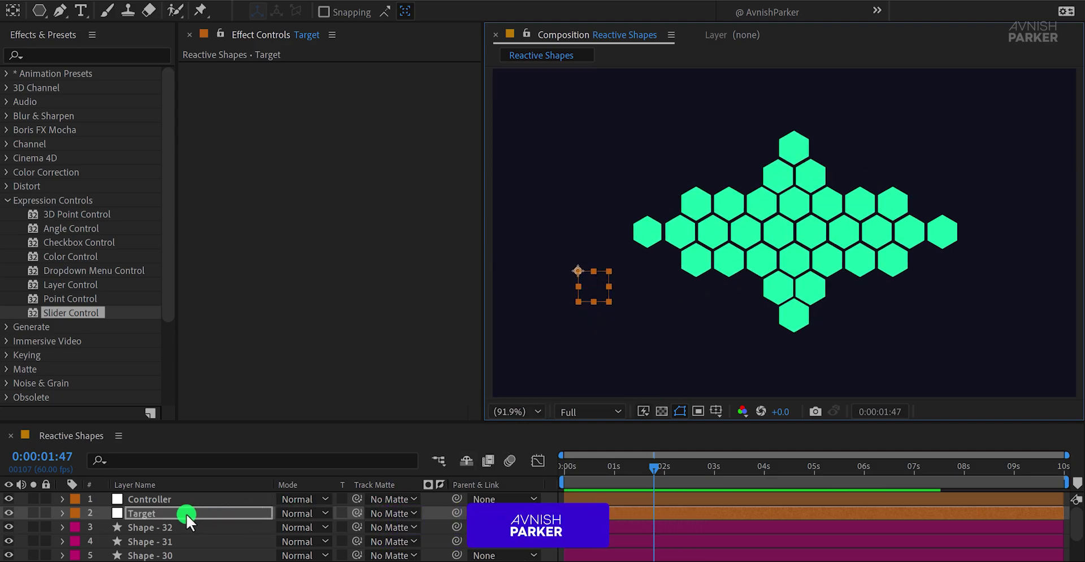
key(p)
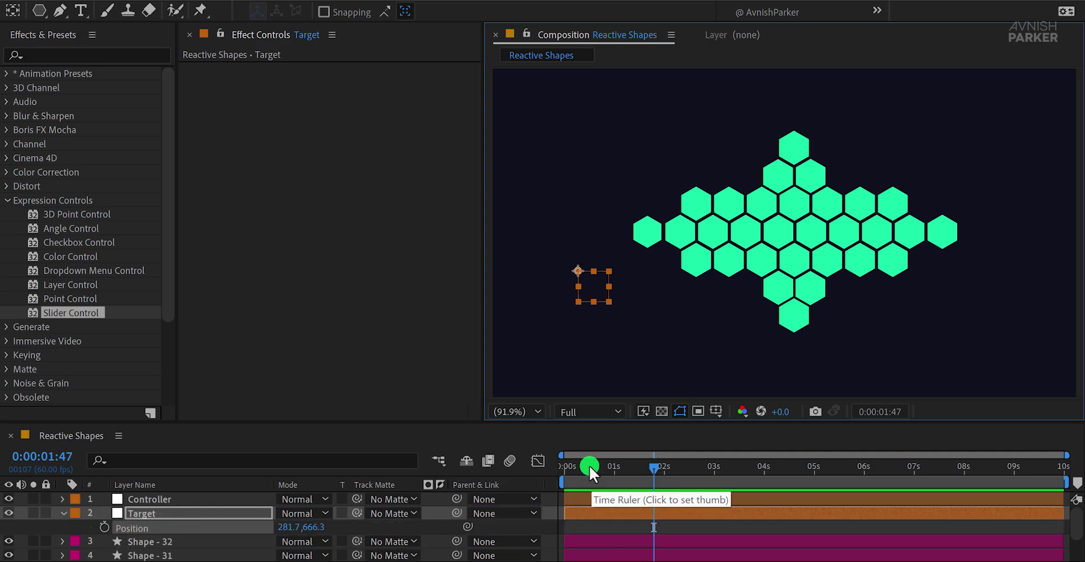
drag(588, 465, 540, 471)
click(102, 527)
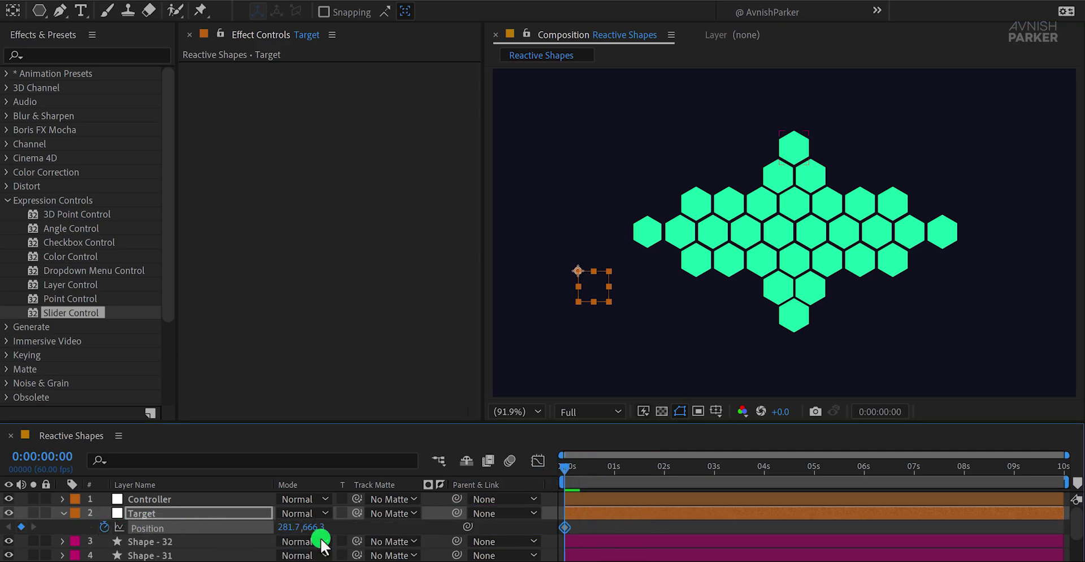
Step: Add Target Position keyframes at 1 s, 2 s, 3 s and 3:58 toward the upper right, then reshape the path
click(615, 468)
drag(596, 302, 711, 267)
drag(615, 461, 666, 474)
drag(709, 263, 807, 271)
drag(666, 470, 713, 482)
drag(807, 270, 870, 237)
drag(749, 469, 763, 474)
drag(872, 225, 899, 113)
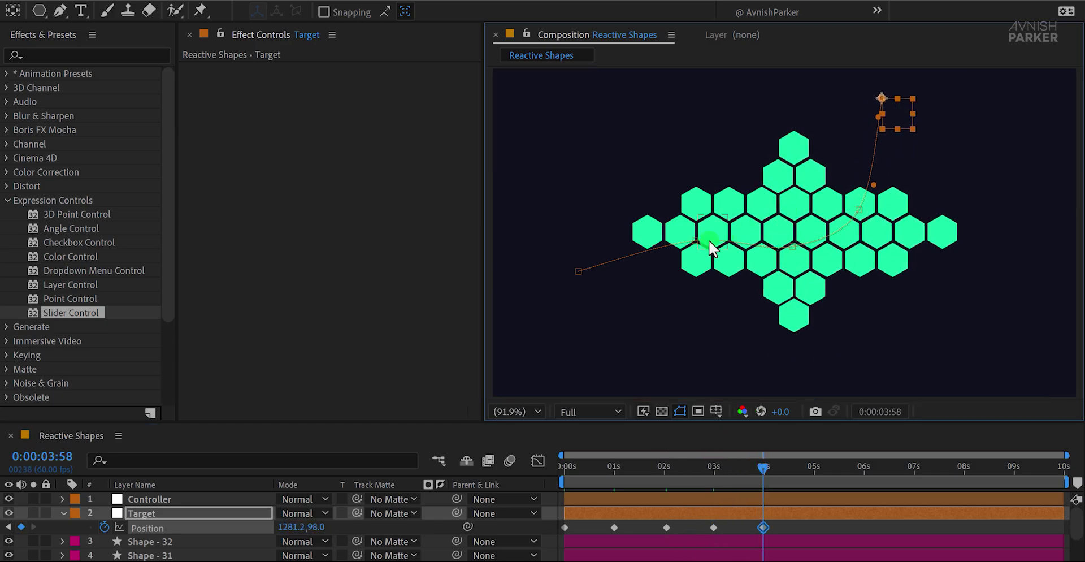
drag(709, 245, 753, 232)
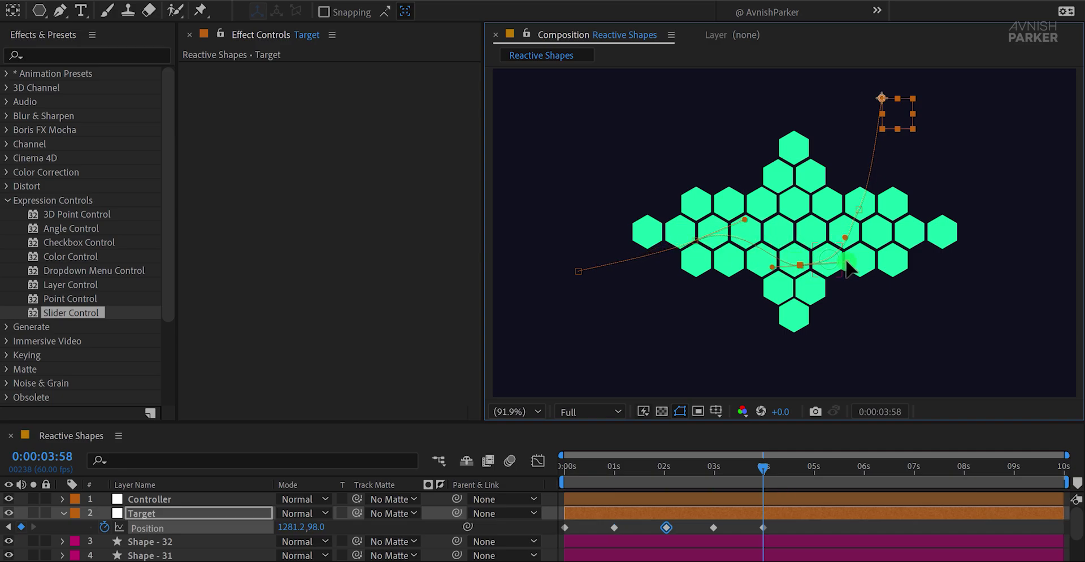
Step: End the work area at 3:58 and apply Easy Ease to all five Position keyframes
key(n)
drag(786, 520, 561, 541)
key(F9)
Step: Deselect everything and preview the hexagons shrinking as the Target passes
click(555, 554)
key(space)
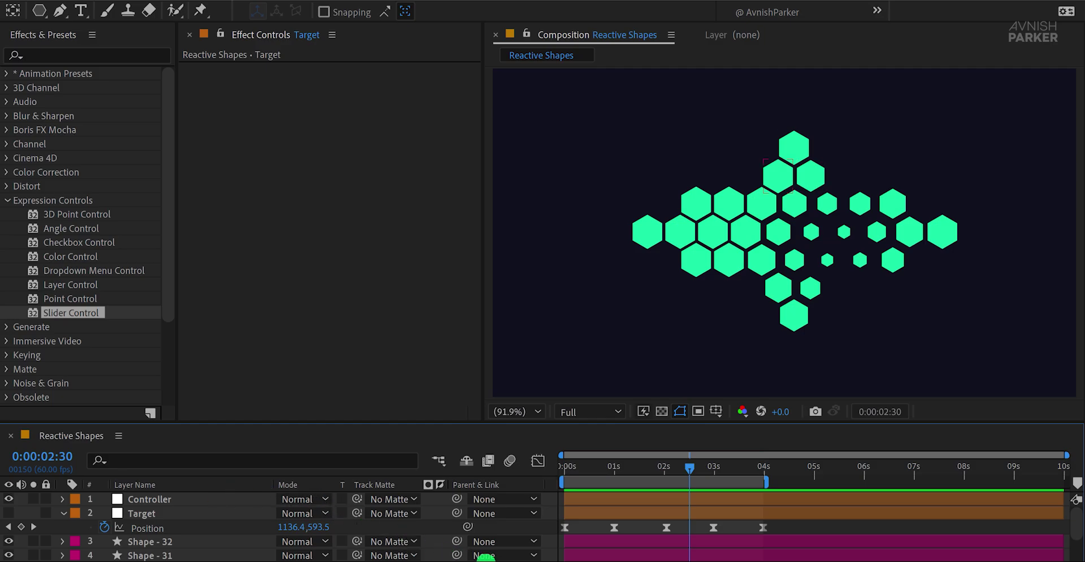
key(space)
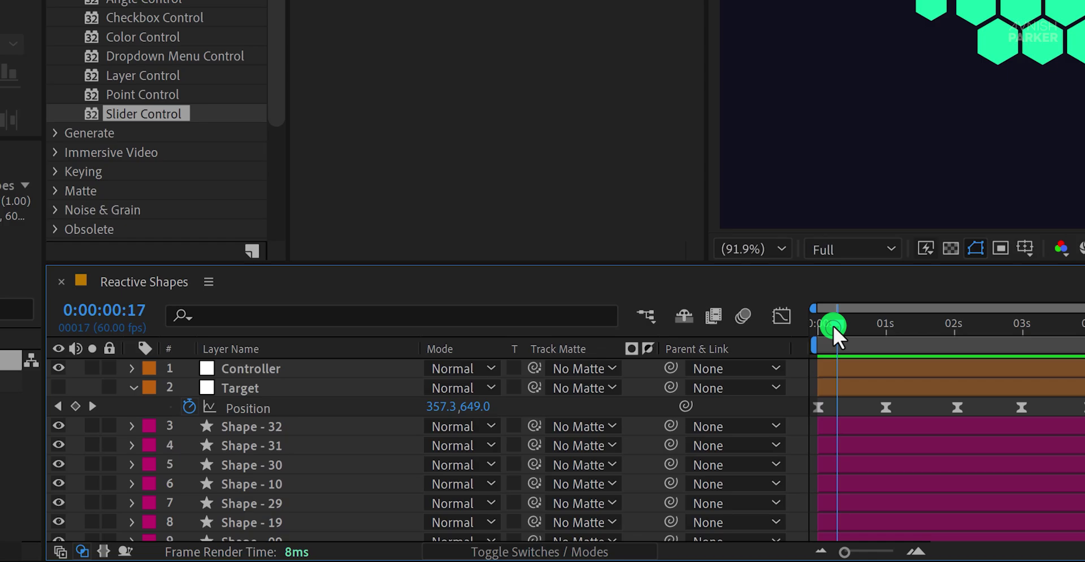
Step: At frame 13, copy only the Scale expression from Shape - 32
click(648, 413)
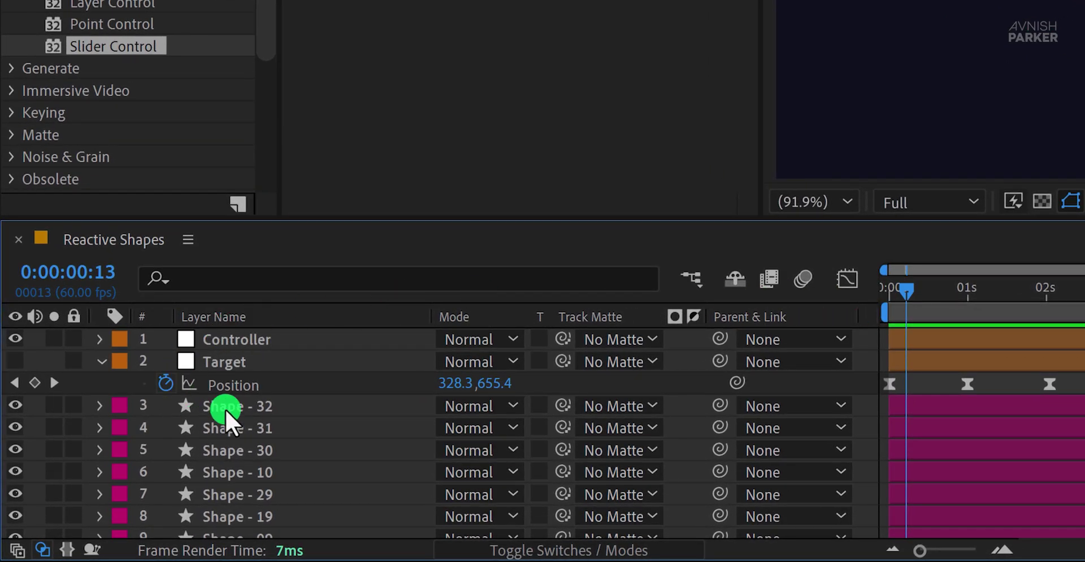
click(226, 408)
drag(231, 410, 243, 395)
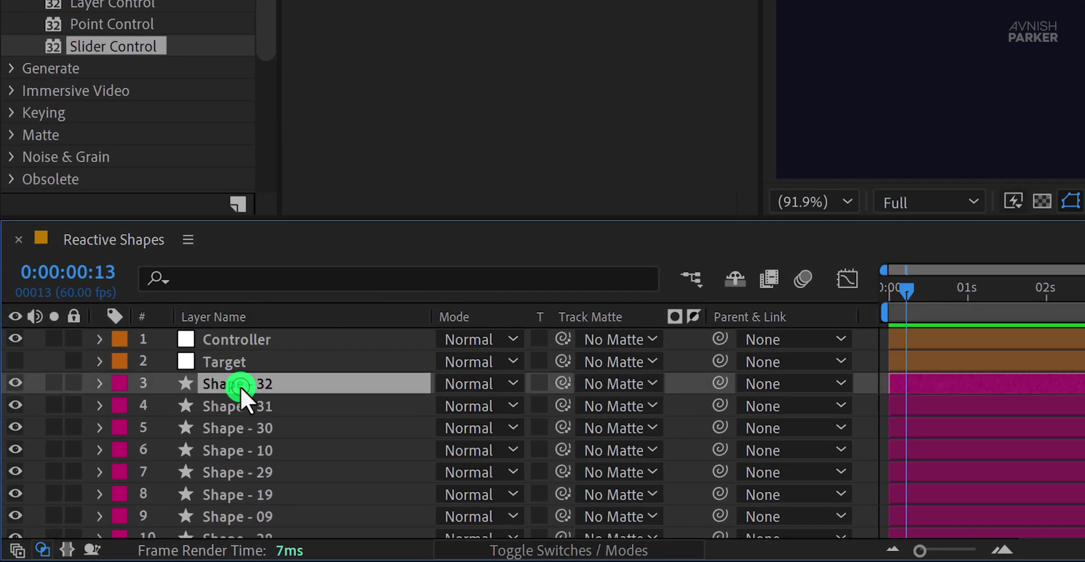
click(263, 414)
click(254, 434)
click(252, 410)
click(245, 389)
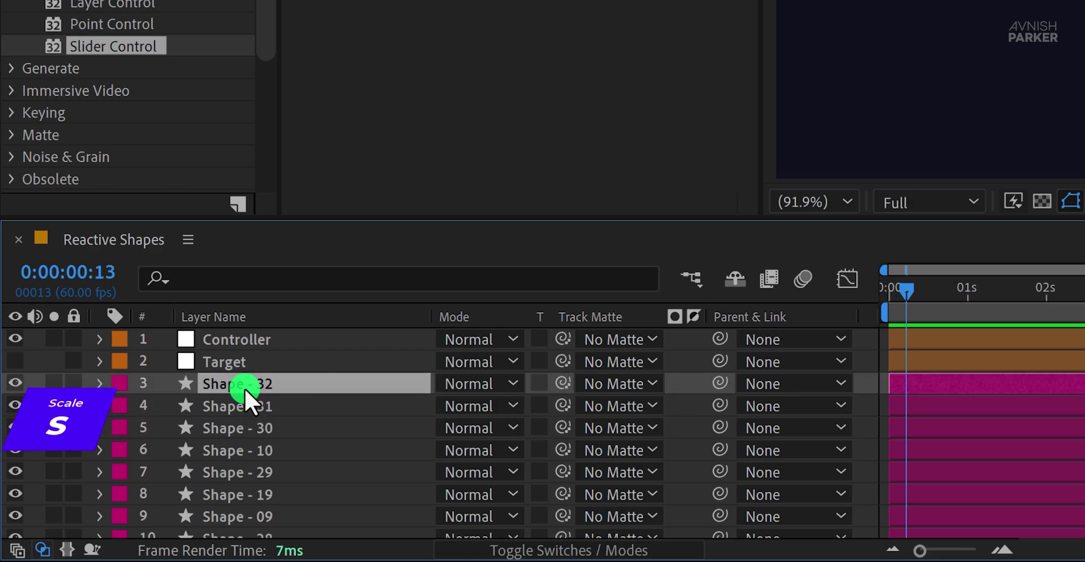
key(s)
click(214, 406)
right_click(235, 408)
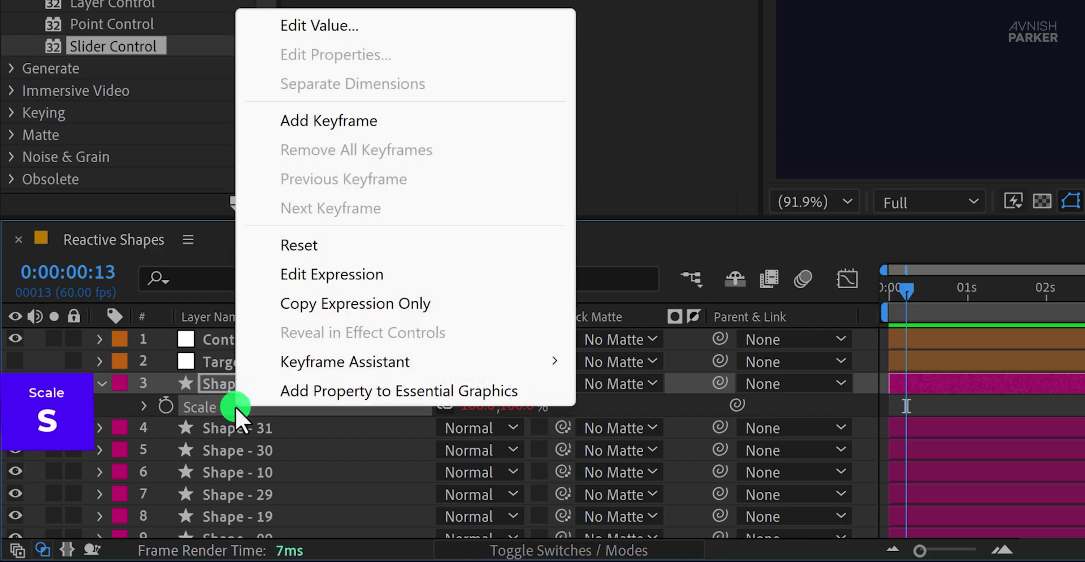
click(443, 305)
Step: Paste the expression onto layers Shape - 31 through Shape - 01 and deselect them
click(271, 429)
scroll(284, 461, down, 8)
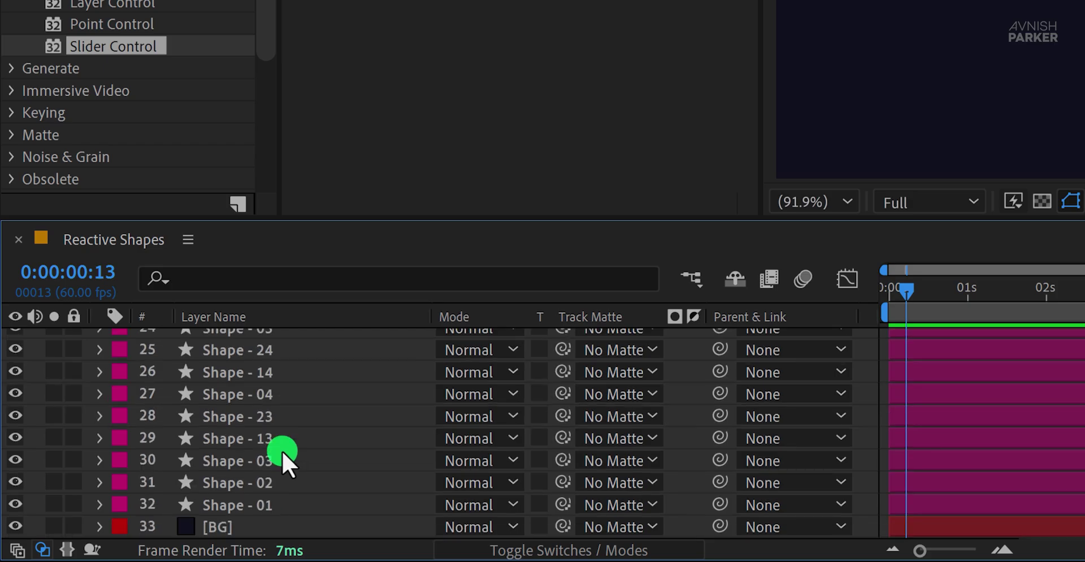
shift+click(260, 505)
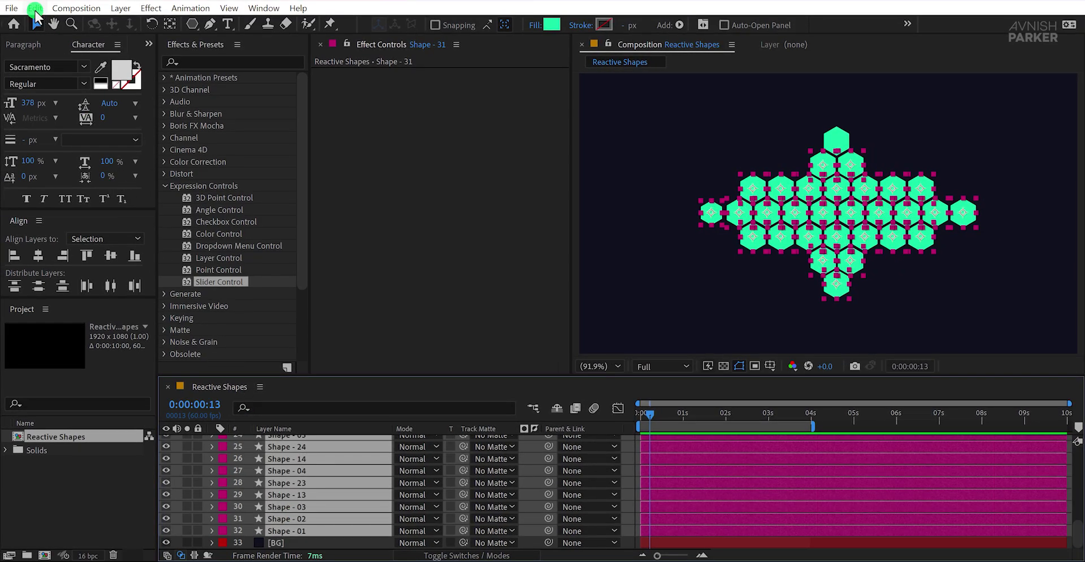
click(35, 9)
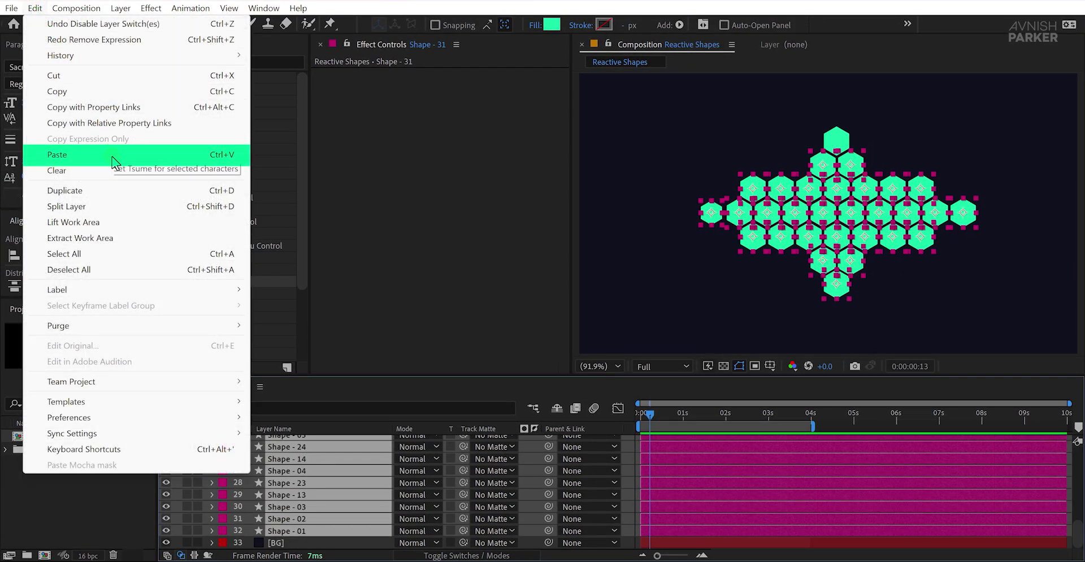
click(345, 316)
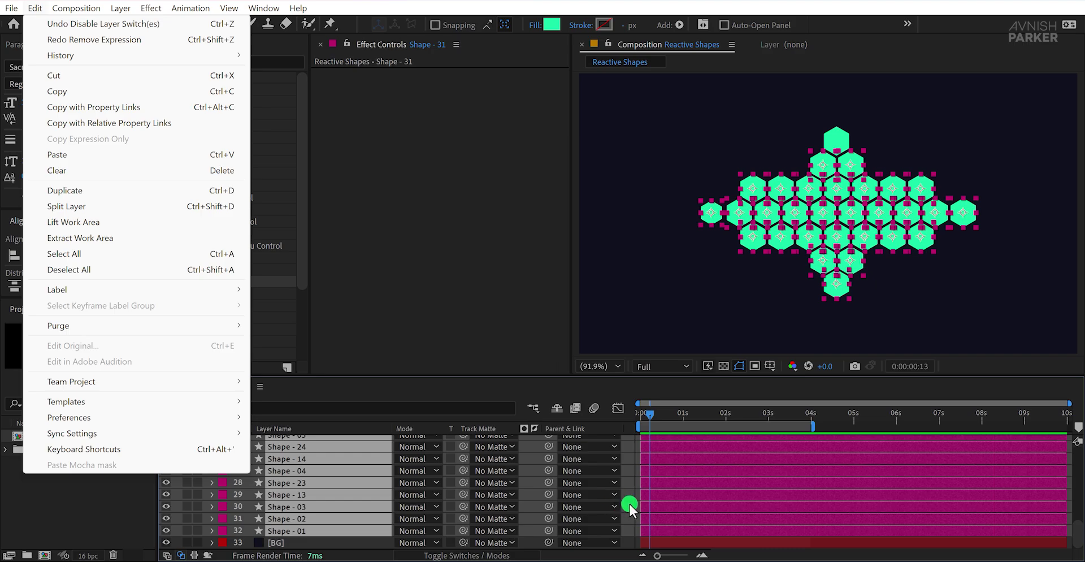
click(607, 500)
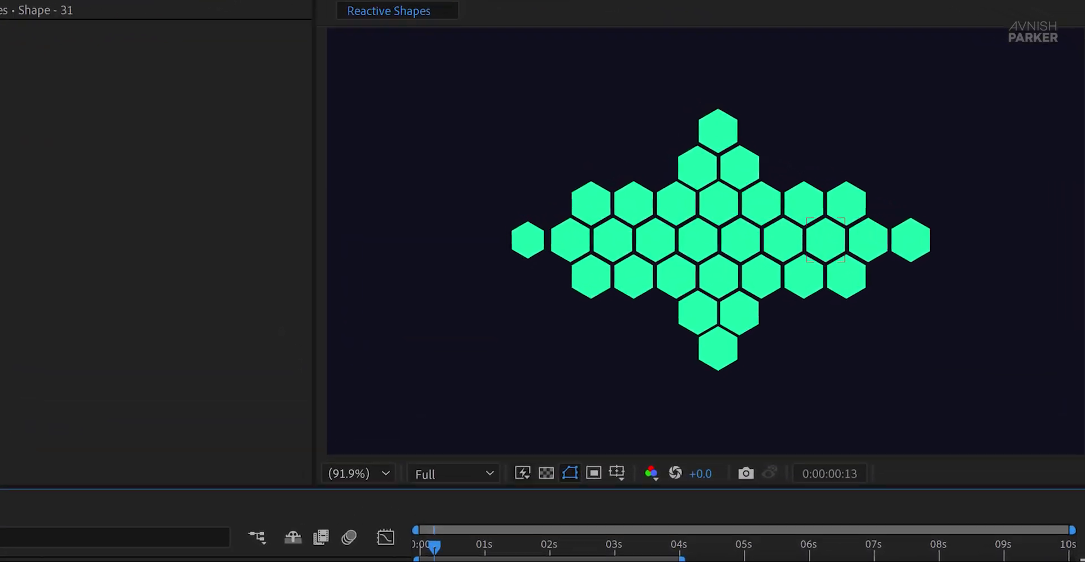